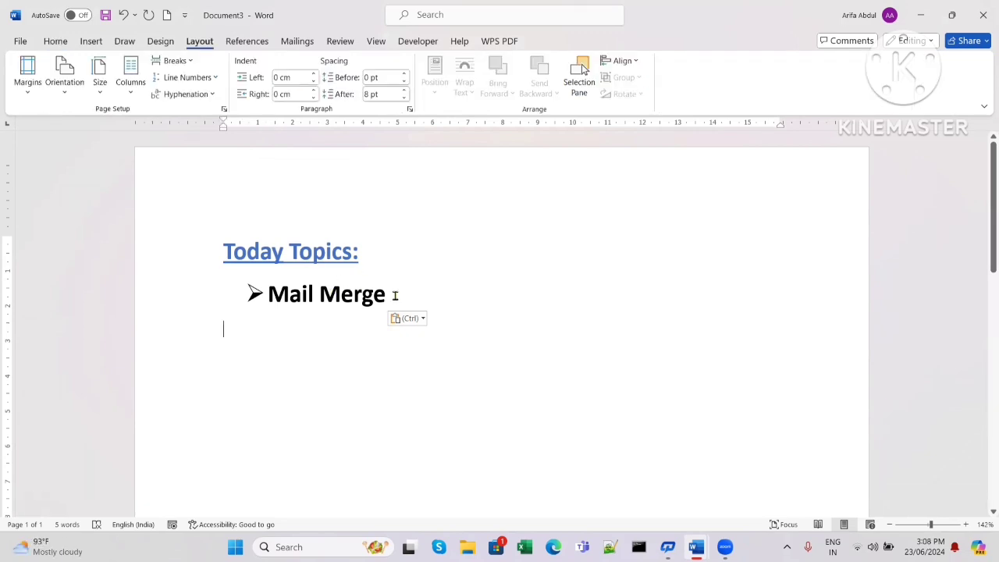
- Switch to Document2, the party invitation letter, and look over its text
left_click(392, 295)
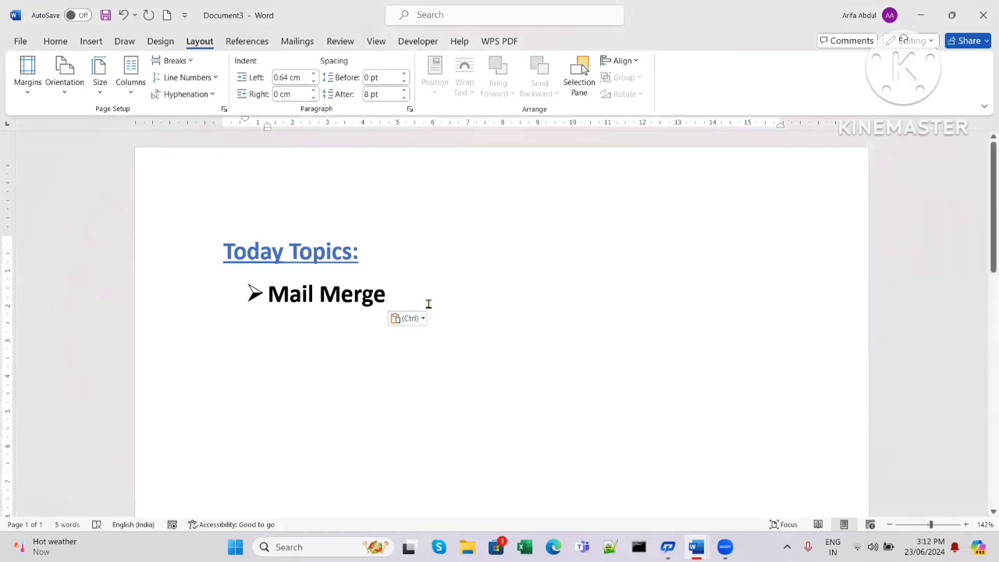
mouse_move(699, 548)
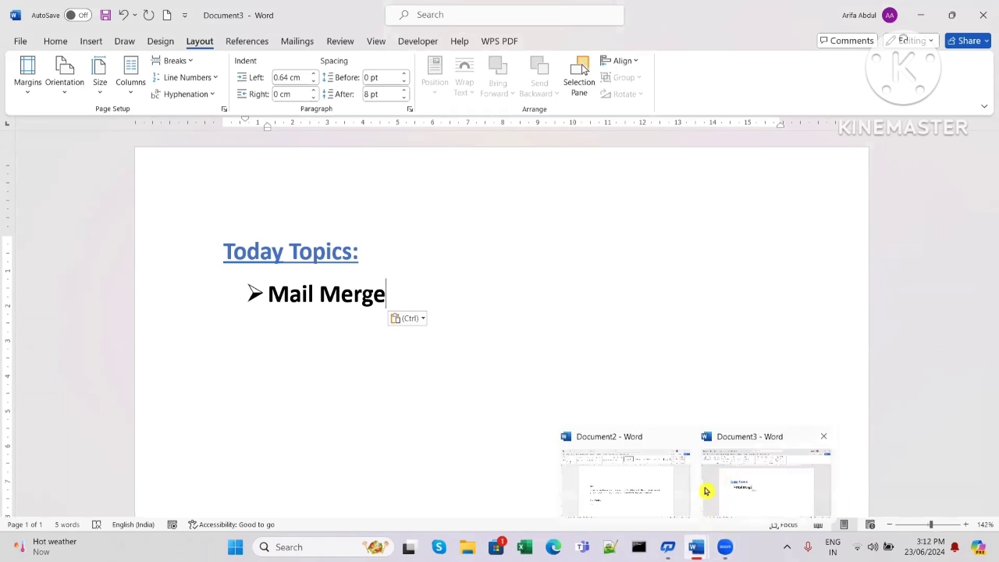
left_click(646, 483)
left_click_drag(233, 287, 290, 401)
key("Left")
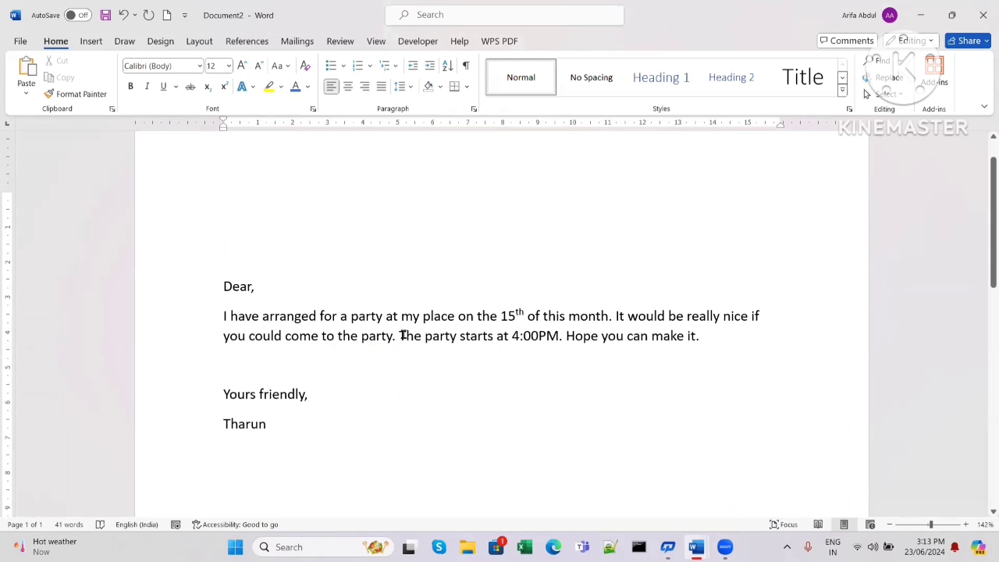
- Place the cursor on the blank line above the 'Dear,' greeting
scroll(351, 294, "up", 1)
scroll(348, 294, "down", 2)
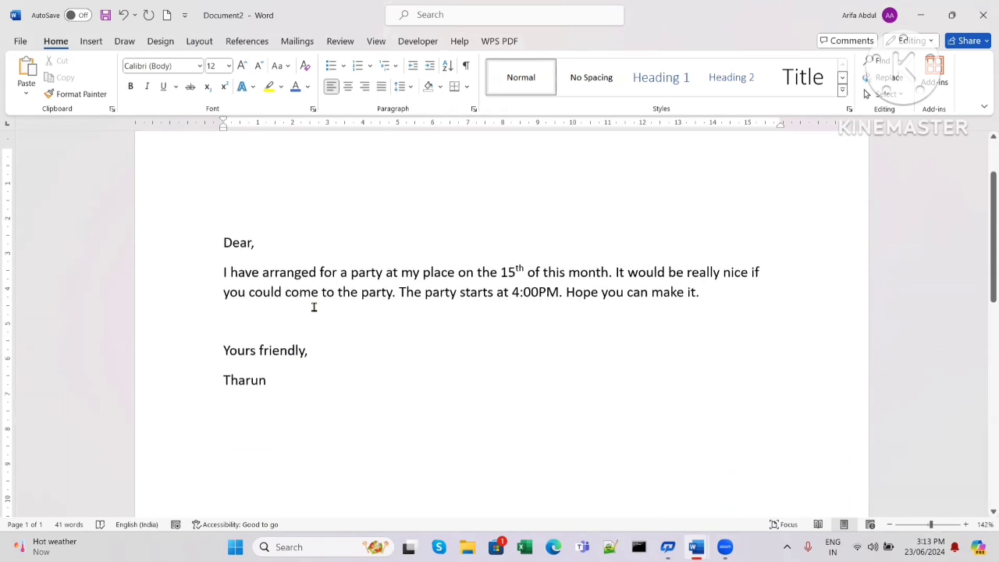
left_click_drag(234, 258, 275, 394)
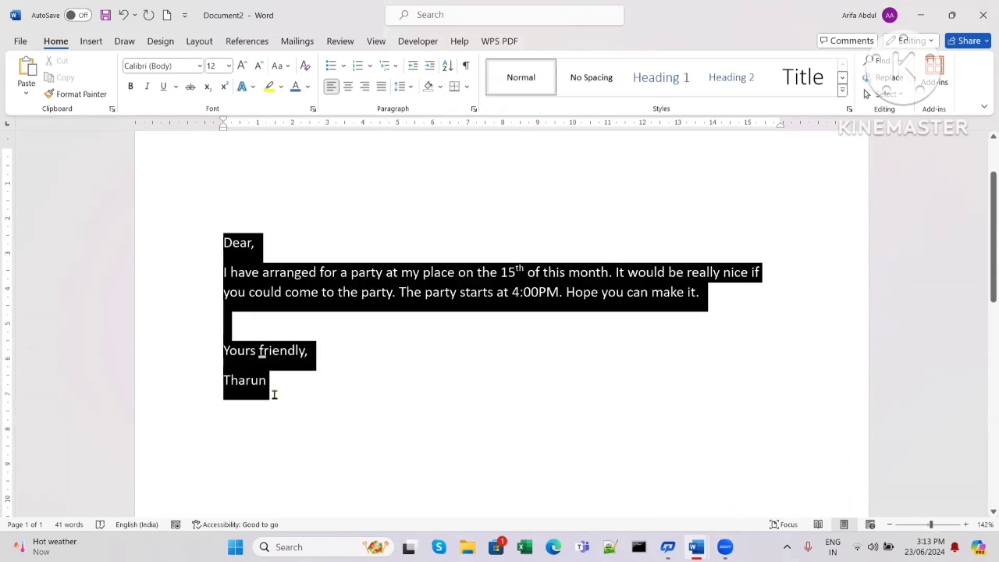
left_click(345, 323)
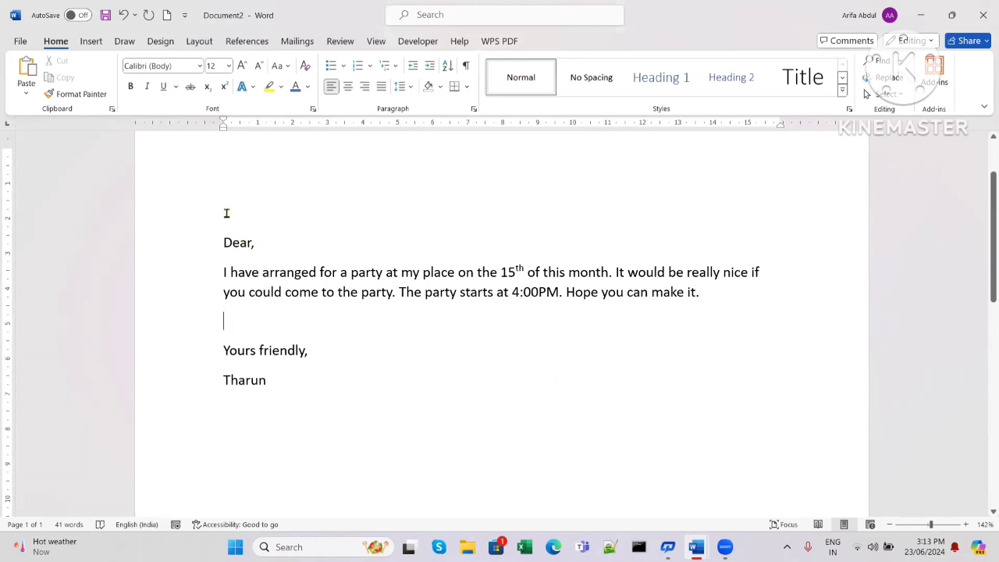
left_click(225, 216)
- Launch the Step-by-Step Mail Merge Wizard from Mailings > Start Mail Merge, with Letters as the type
left_click(295, 45)
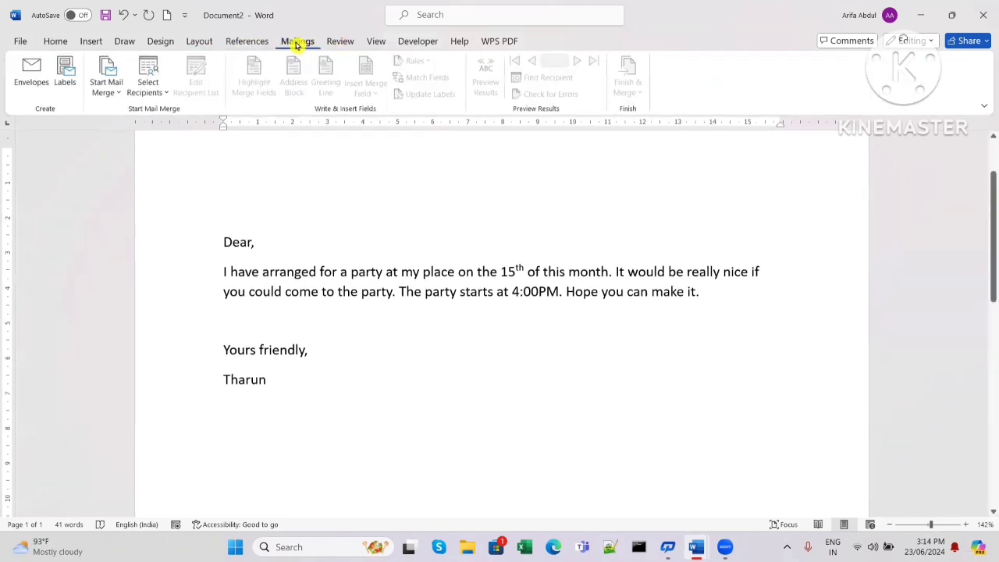
left_click(115, 94)
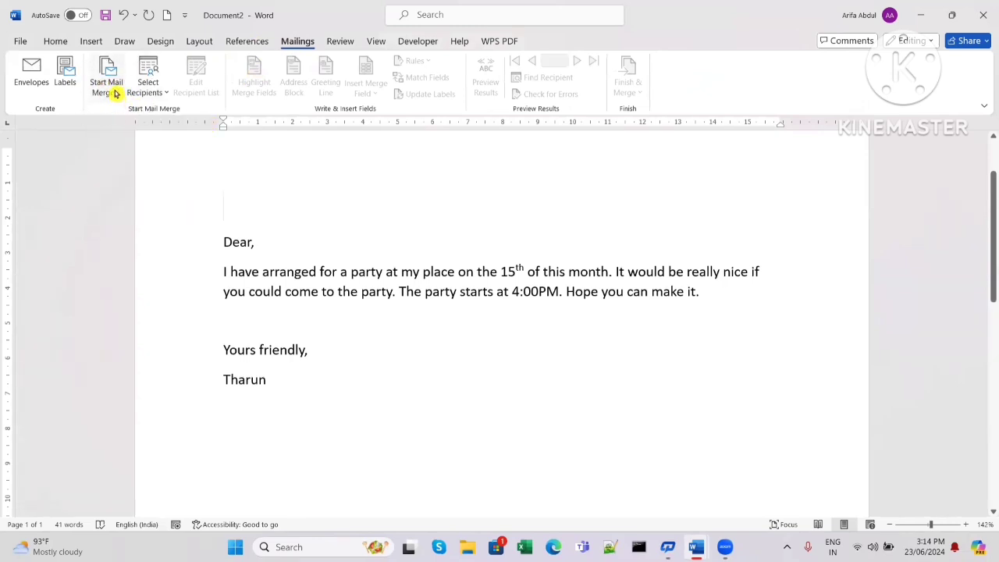
left_click(116, 94)
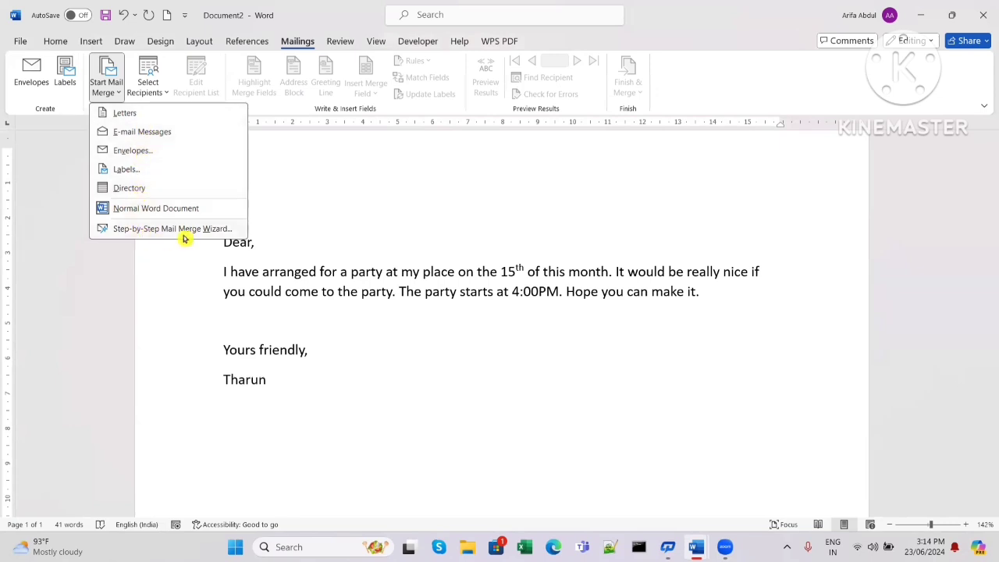
left_click(123, 229)
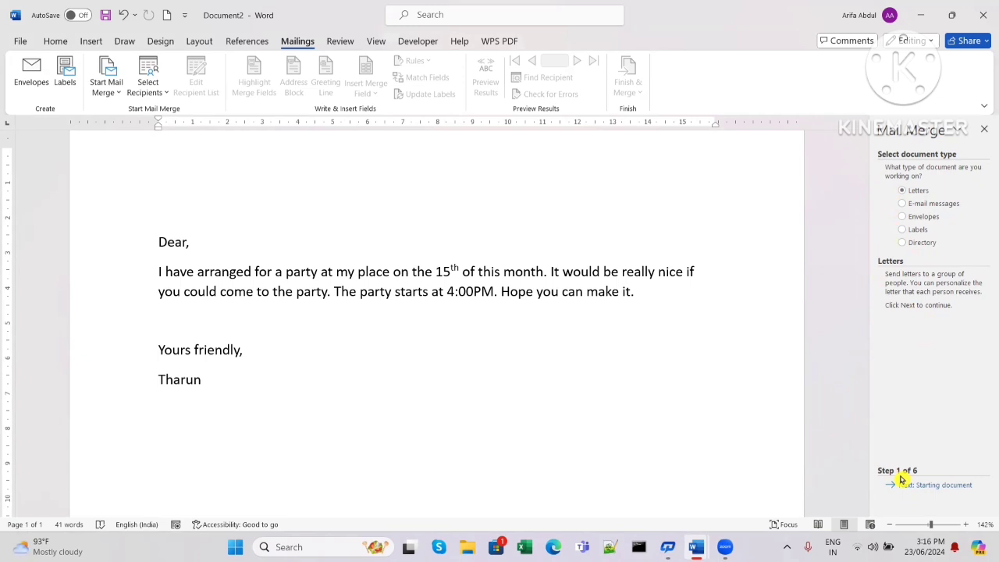
- Go to step 2, try the template and existing-document options, then choose 'Use the current document'
left_click(939, 485)
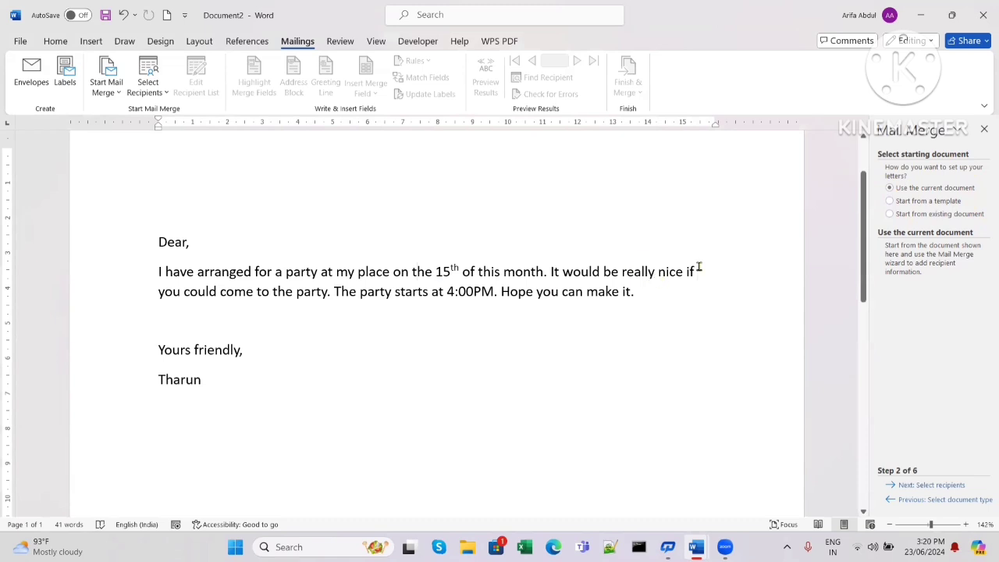
left_click(890, 201)
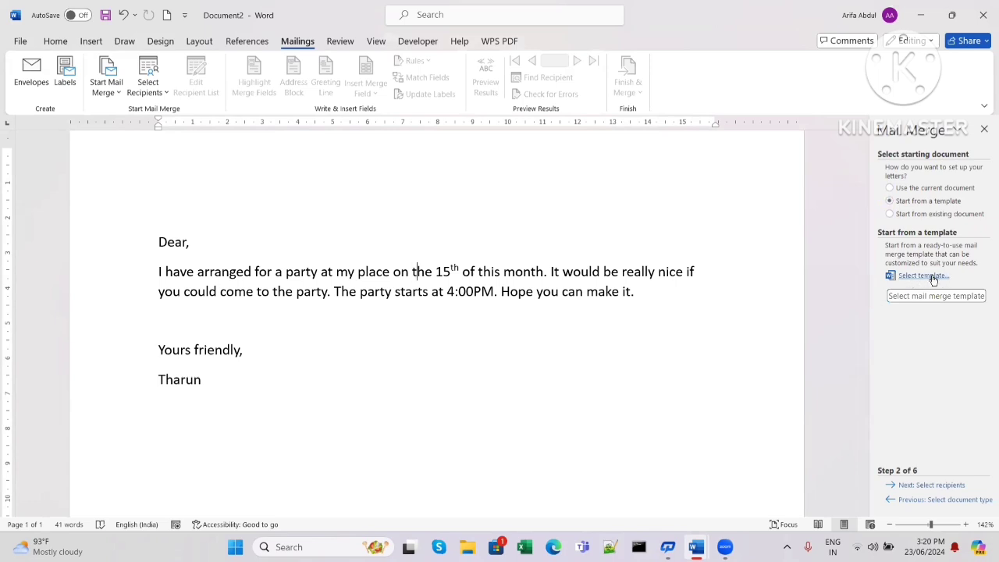
left_click(891, 215)
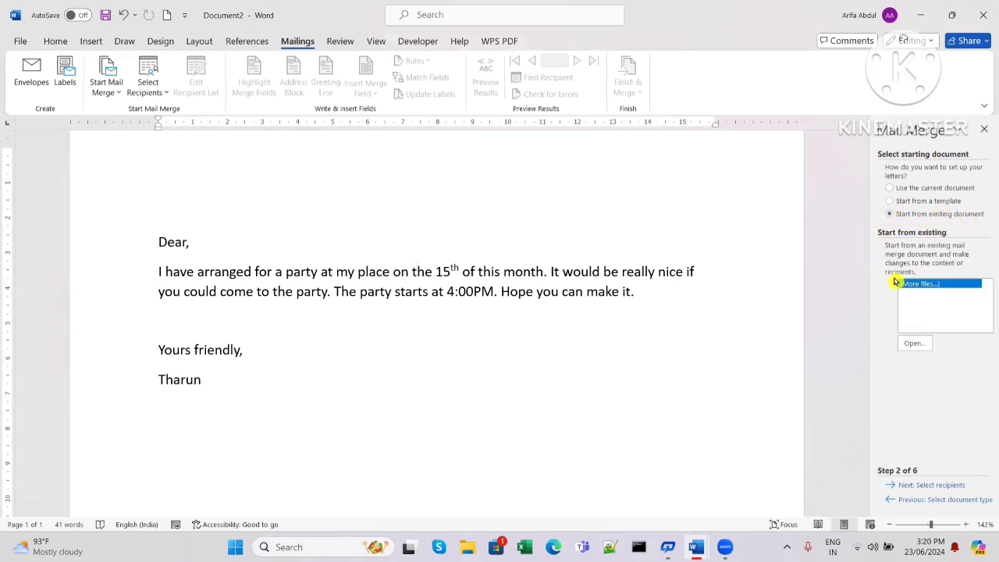
left_click(924, 342)
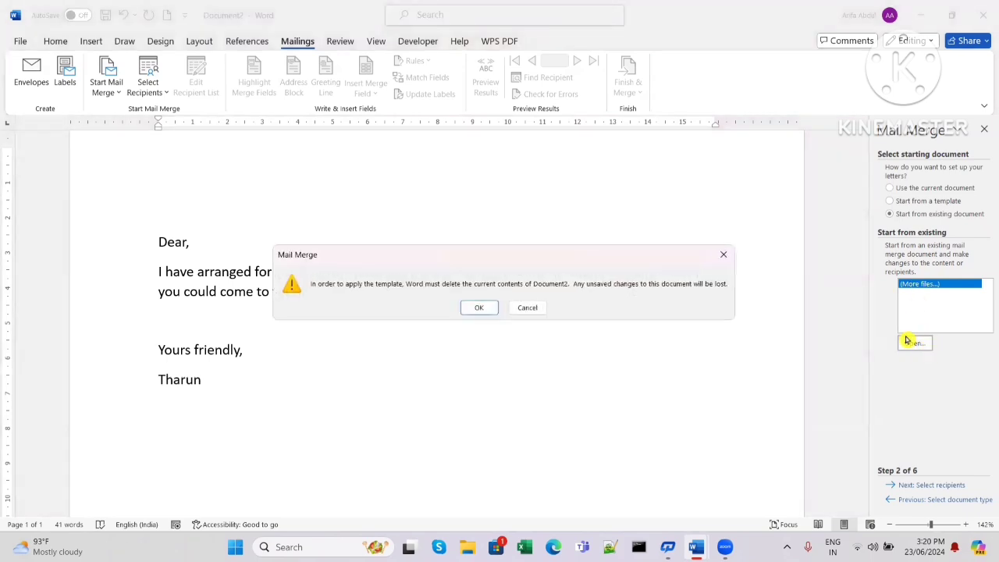
left_click(475, 309)
key("Up")
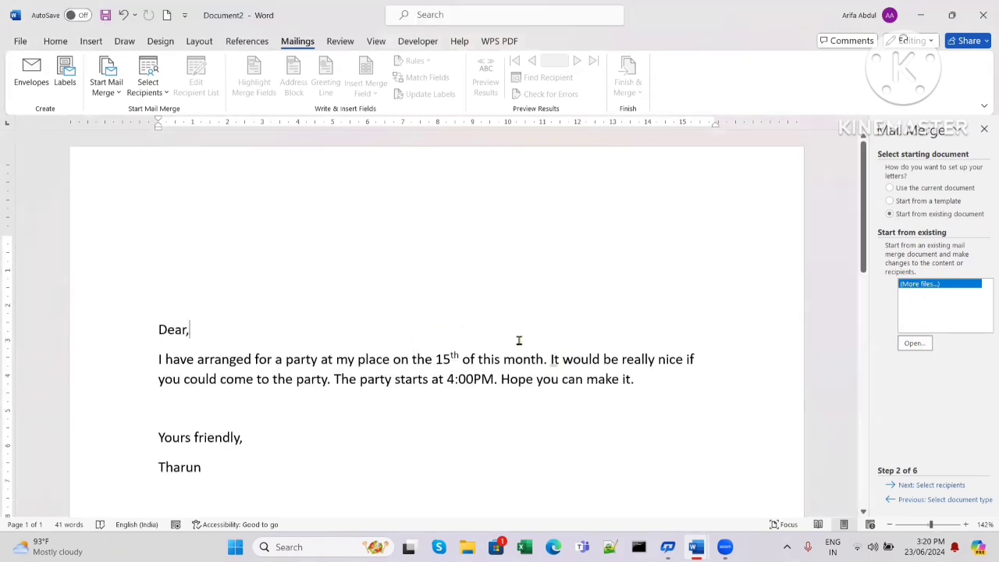
scroll(520, 341, "down", 2)
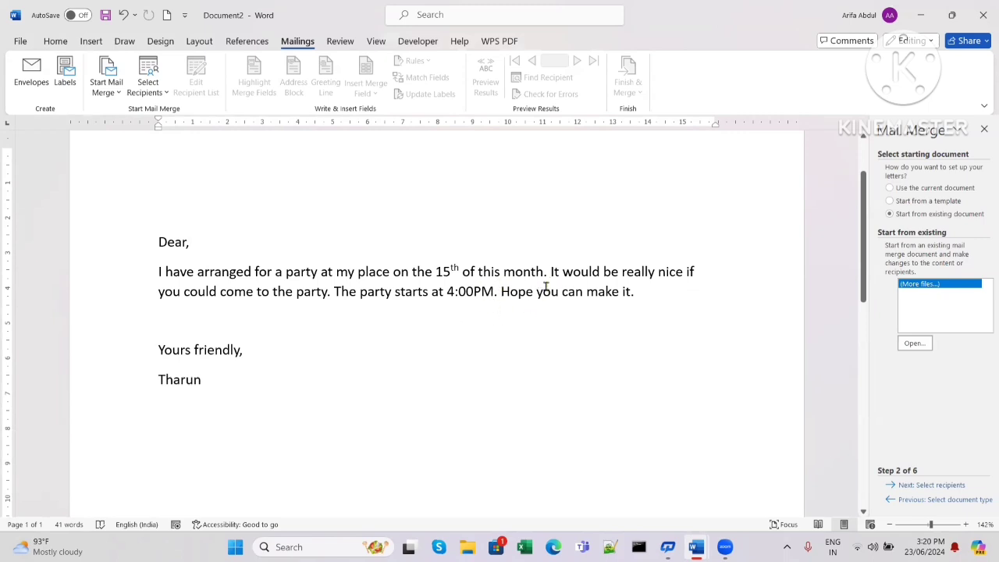
left_click(890, 189)
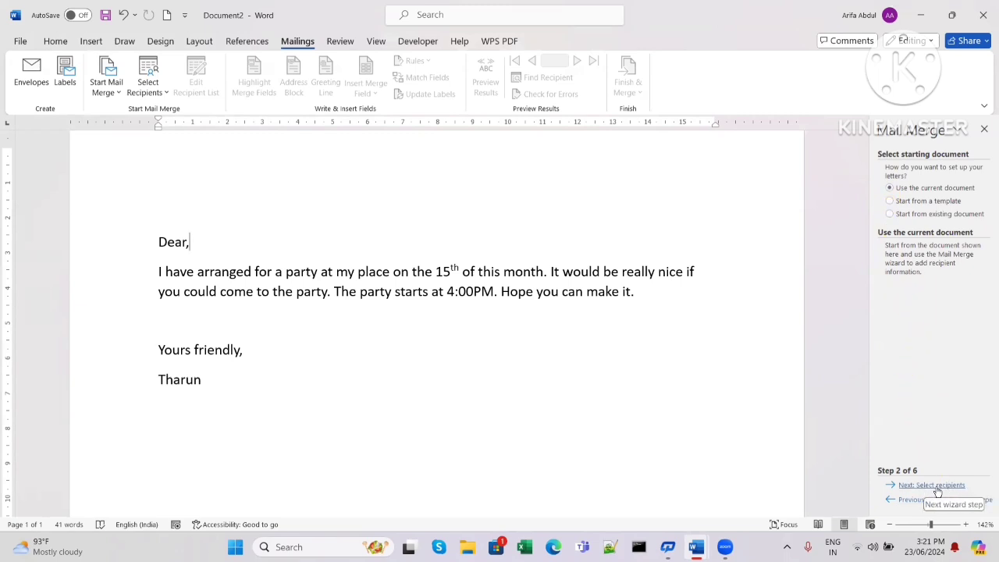
- Advance to step 3 and pick 'Type a new list' as the recipient source
left_click(933, 486)
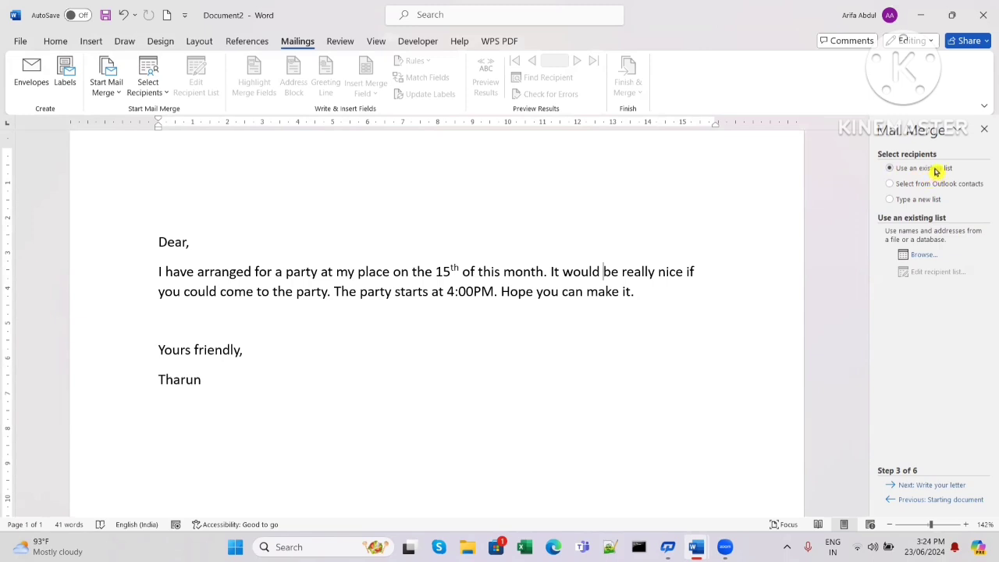
left_click(888, 184)
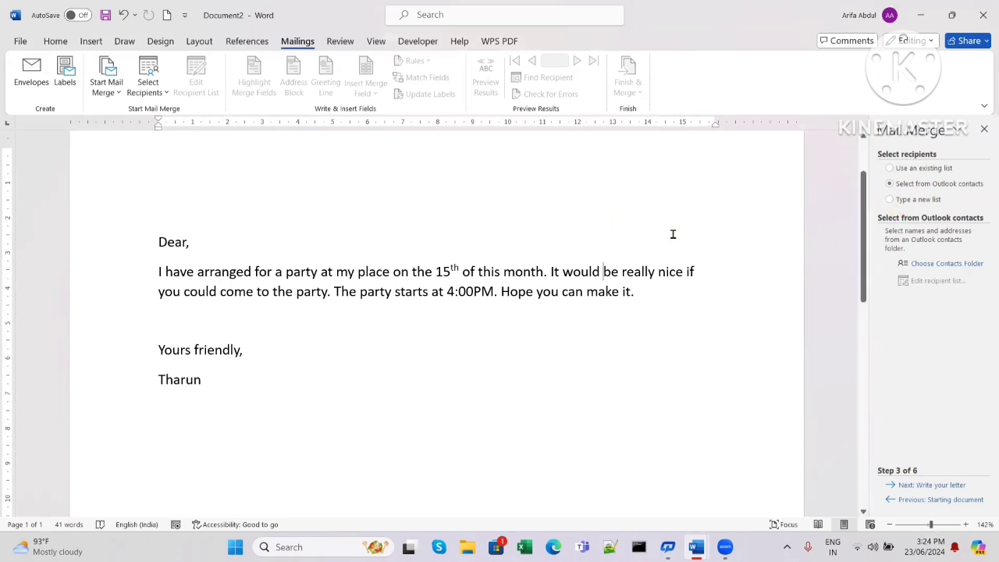
left_click(890, 204)
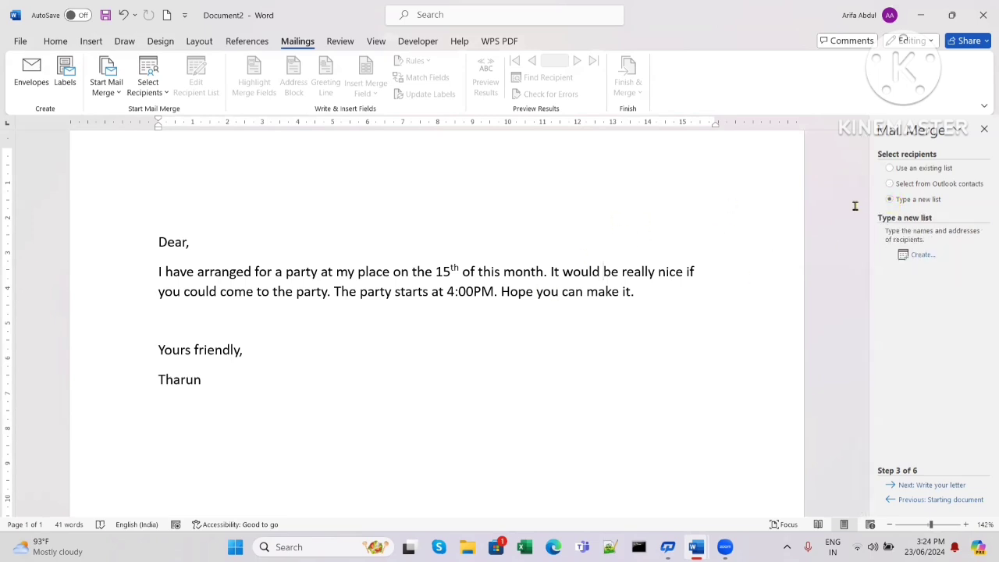
- Open the New Address List dialog with Create… and scroll through its columns
left_click(921, 256)
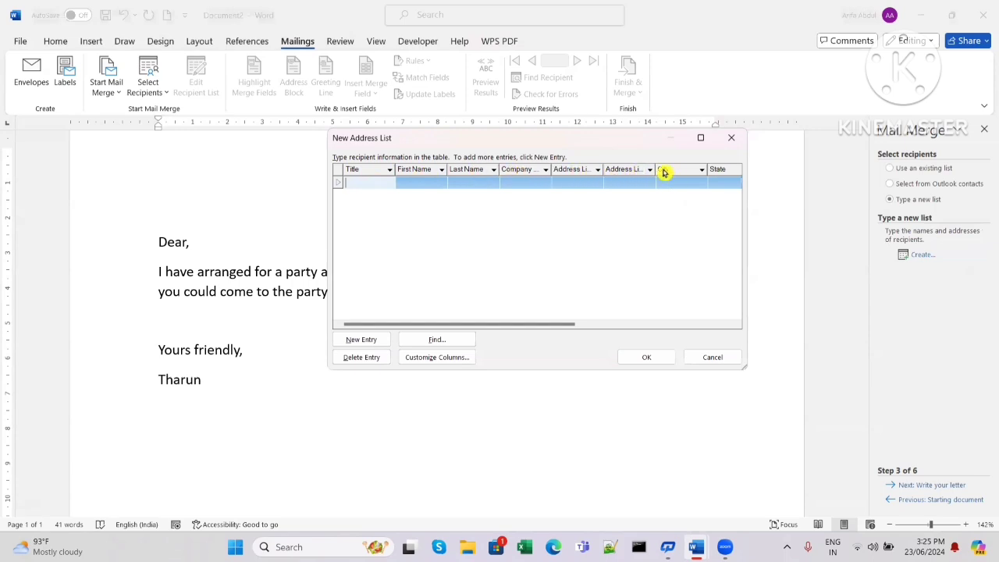
left_click_drag(548, 328, 499, 341)
mouse_move(485, 326)
left_mouse_down()
mouse_move(651, 340)
mouse_move(476, 326)
left_mouse_up()
- Delete the Title, Company Name, Address Line 1 and Address Line 2 fields from the address list
left_click(452, 359)
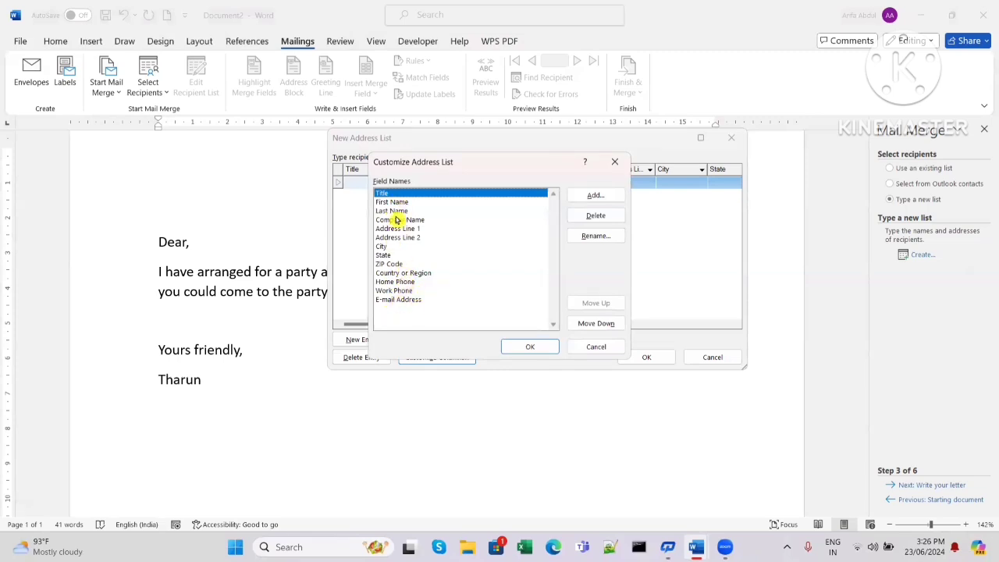
left_click(600, 217)
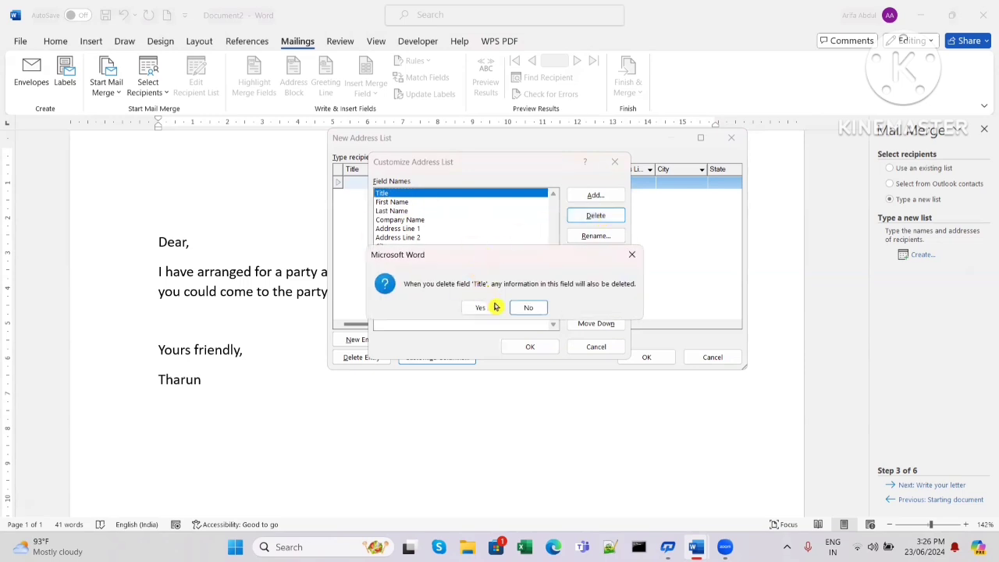
left_click(494, 306)
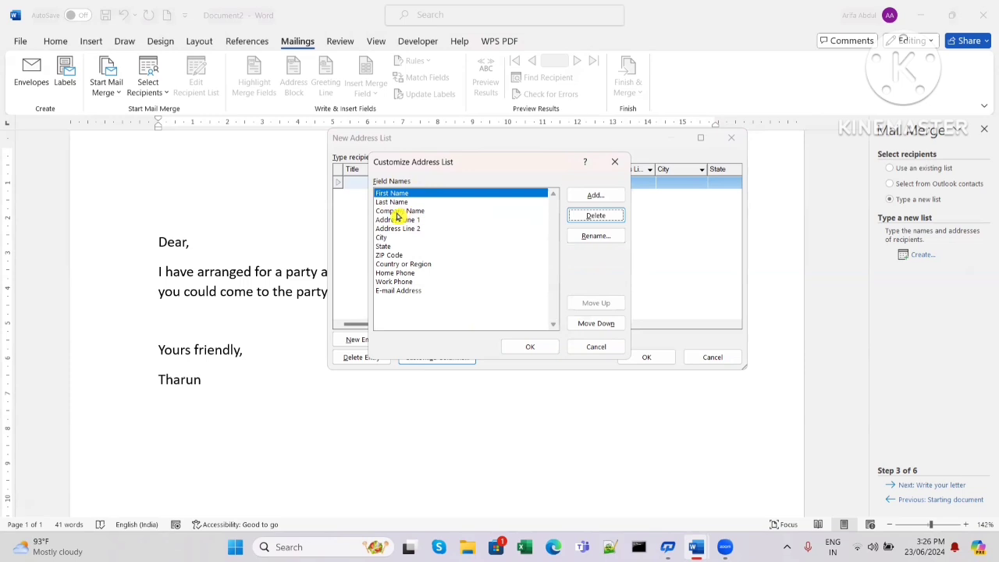
left_click(397, 212)
left_click(595, 216)
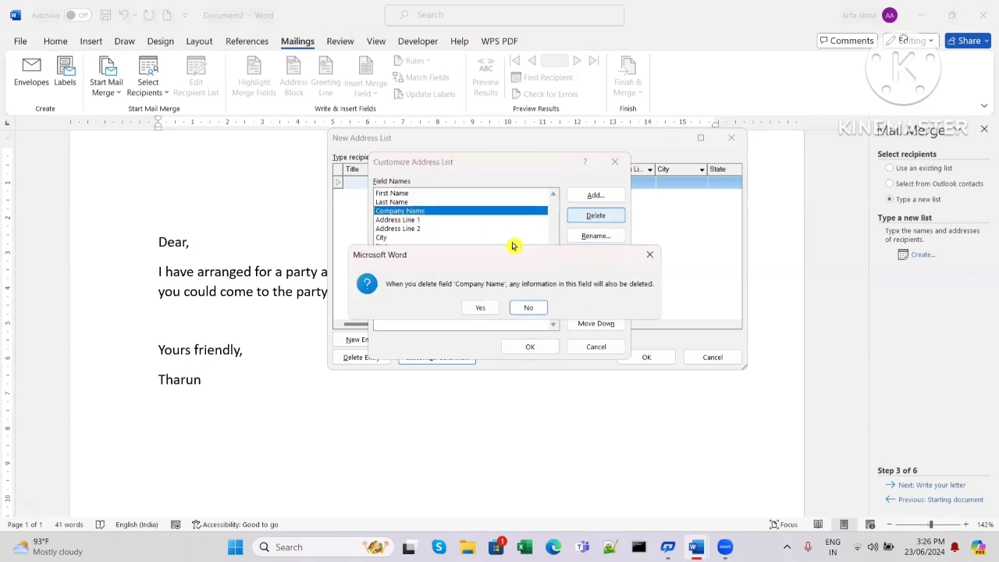
left_click(468, 308)
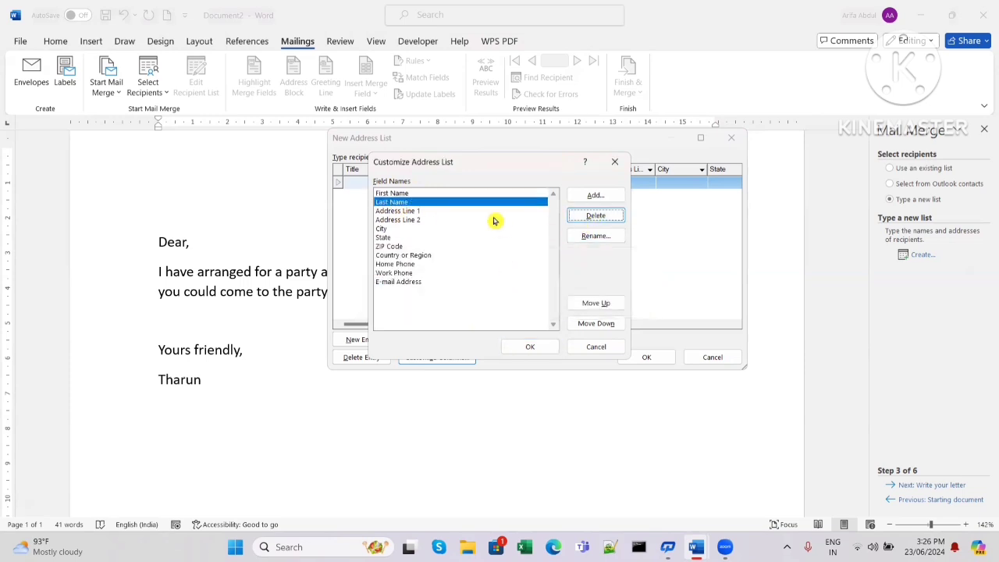
left_click(421, 212)
left_click(597, 216)
left_click(479, 308)
left_click(410, 212)
left_click(598, 216)
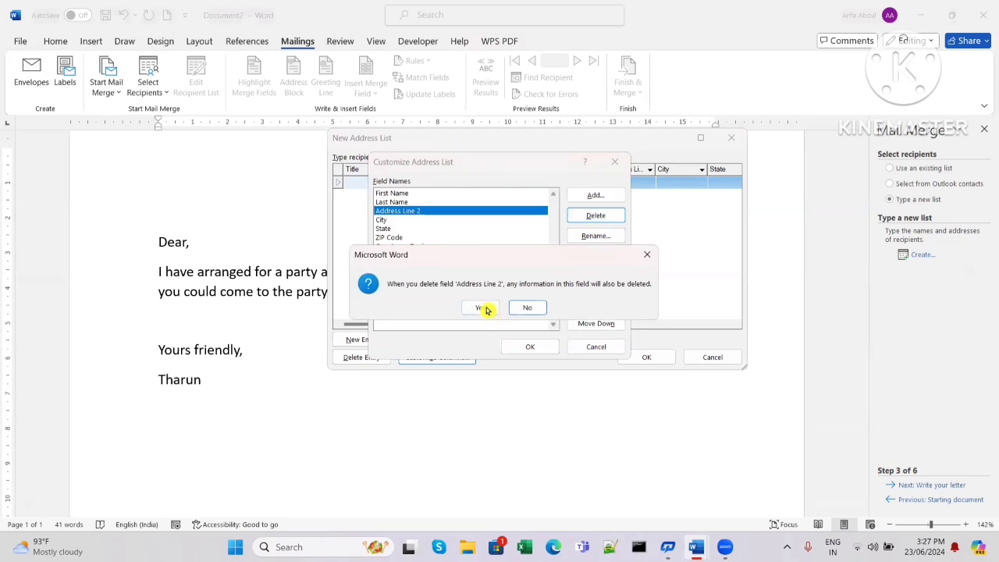
left_click(481, 308)
- Delete Country or Region, Home Phone and E-mail Address, then accept the trimmed field list
left_click(405, 237)
left_click(594, 218)
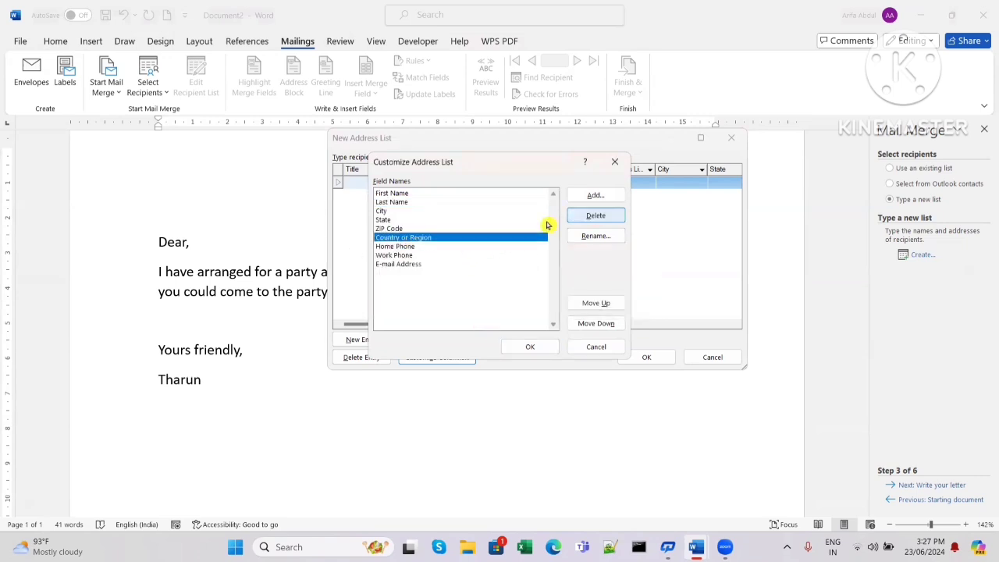
left_click(481, 306)
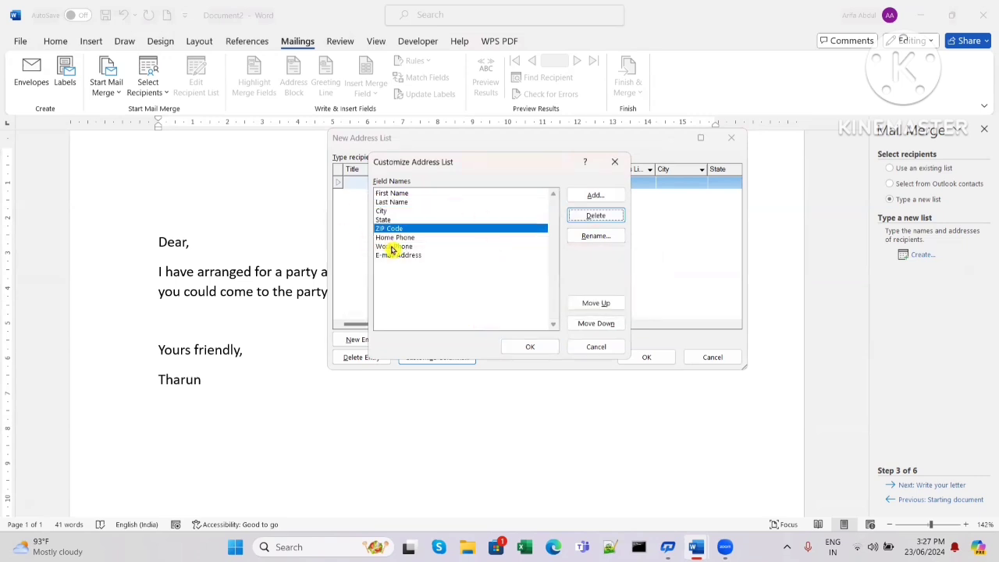
left_click(398, 238)
left_click(589, 221)
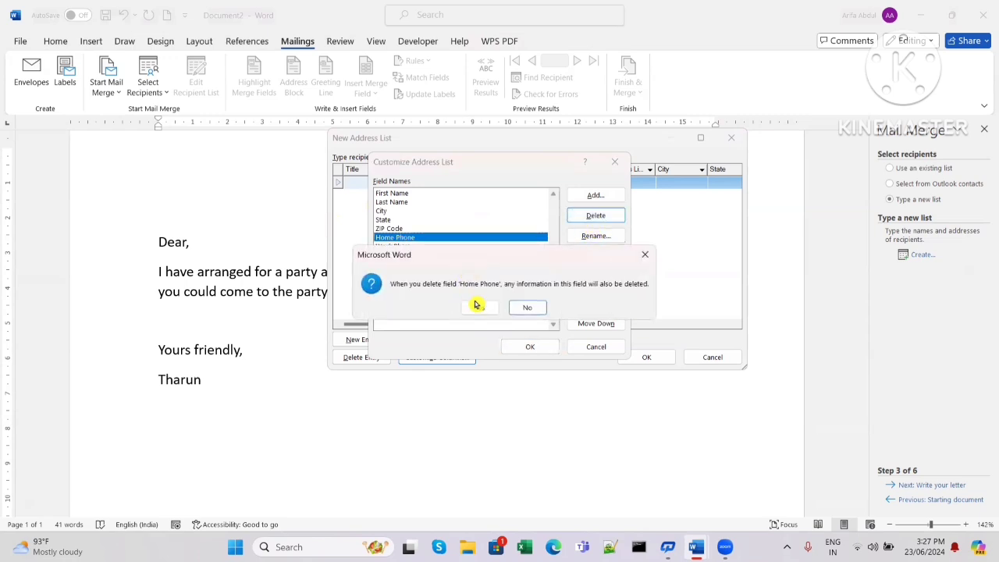
left_click(481, 305)
left_click(453, 245)
left_click(596, 220)
left_click(481, 306)
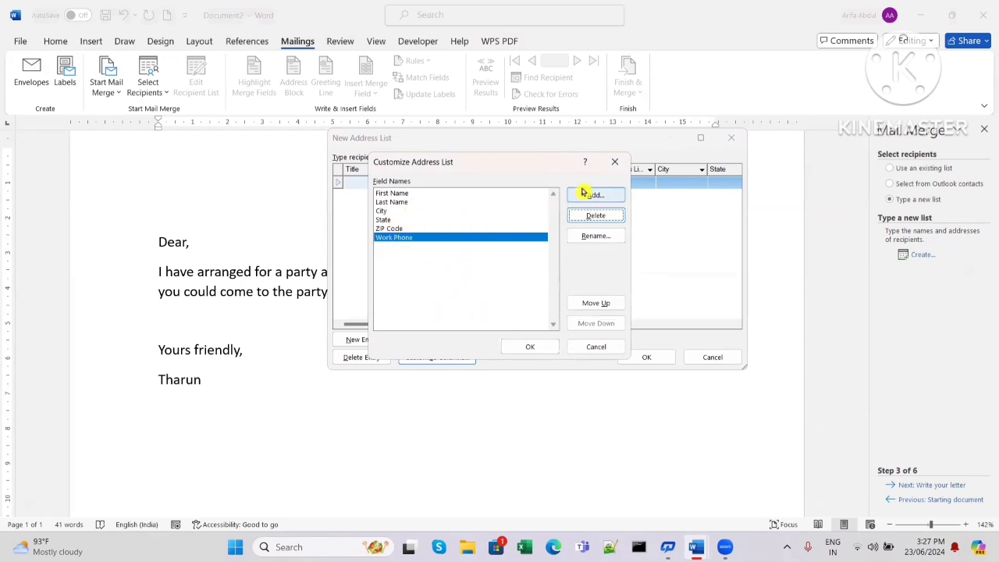
left_click(603, 197)
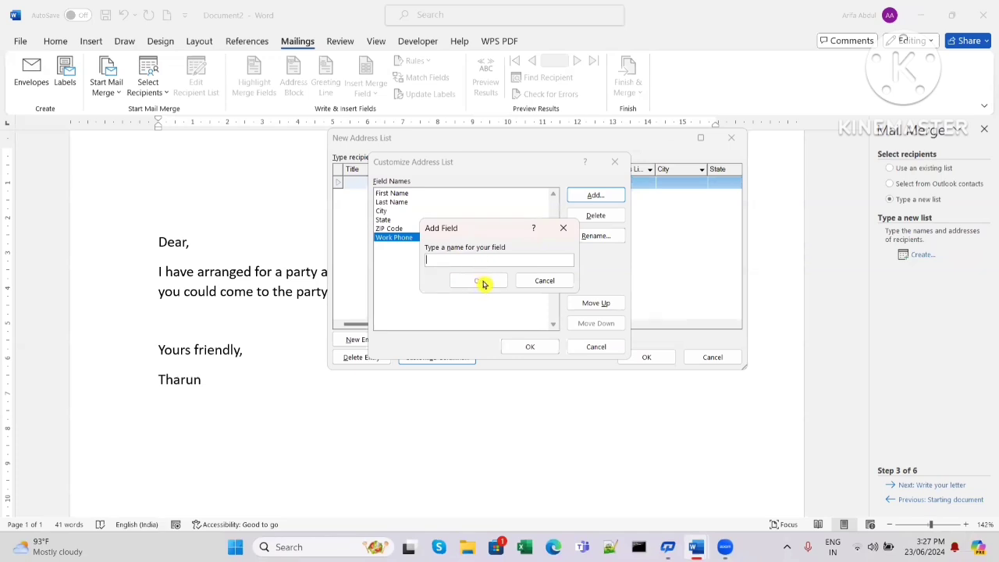
left_click(562, 228)
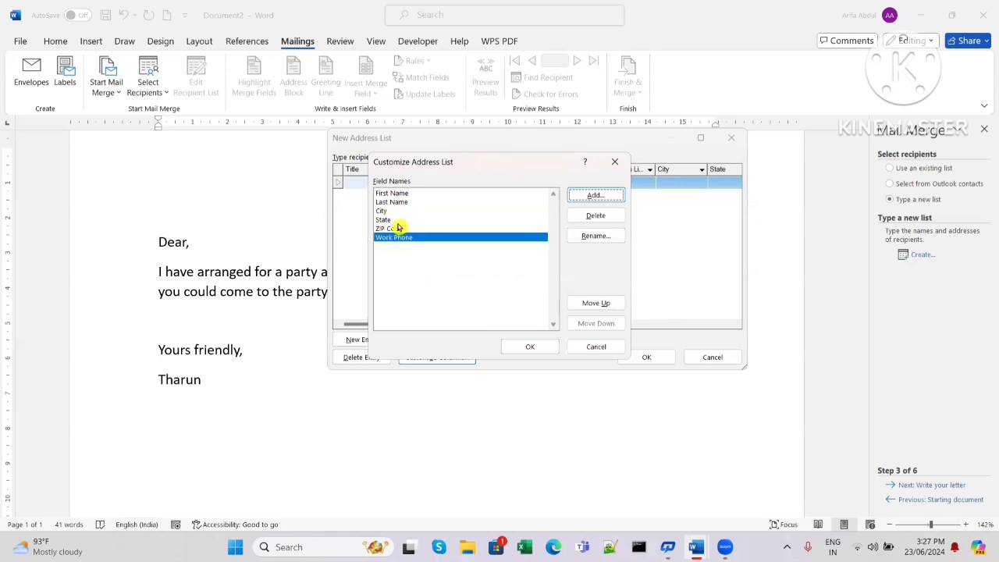
left_click(531, 348)
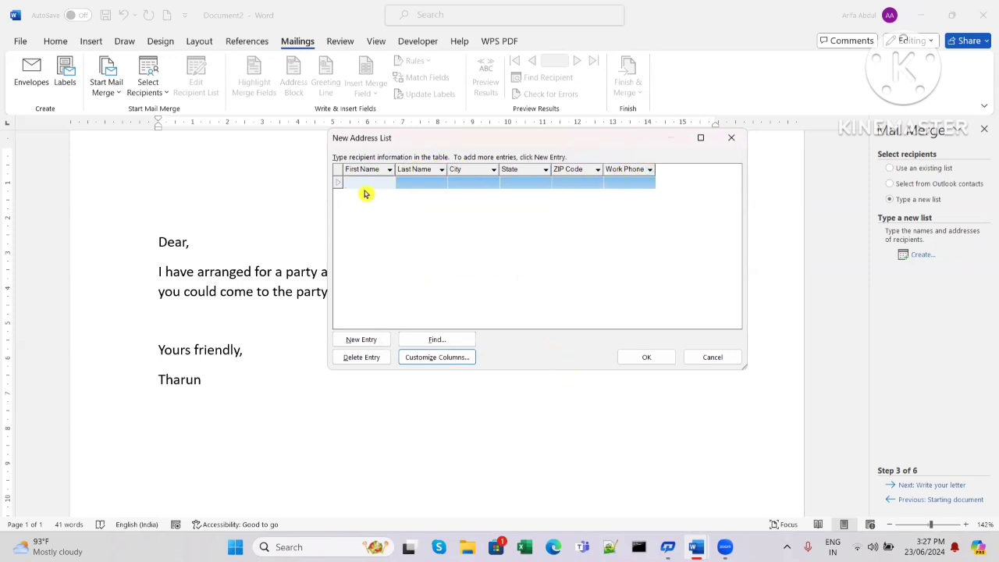
- Enter the first recipient's first and last name, city, state, ZIP code and work phone
type("Setha")
key("Tab")
type("s")
key("Tab")
type("Vijayawada")
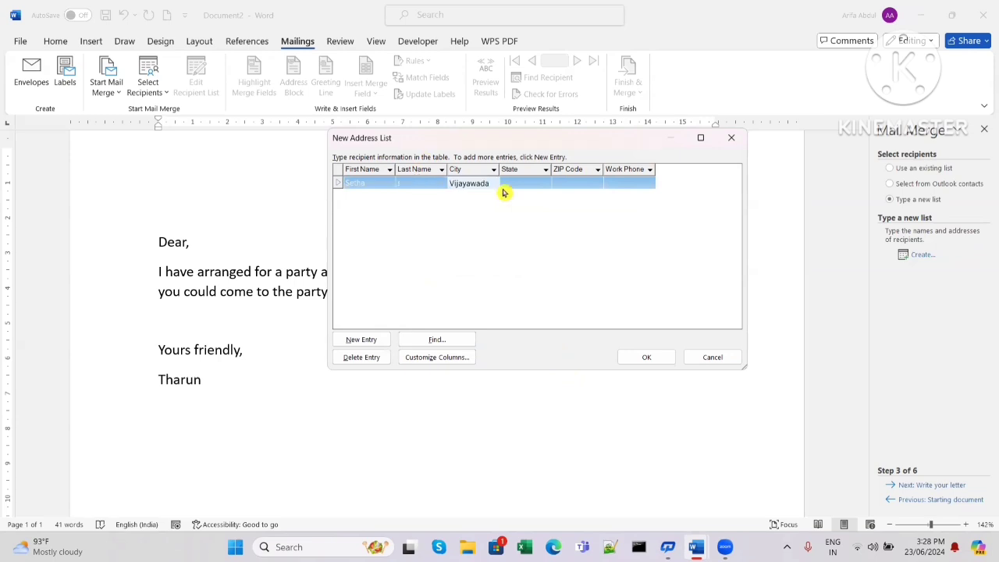
key("Tab")
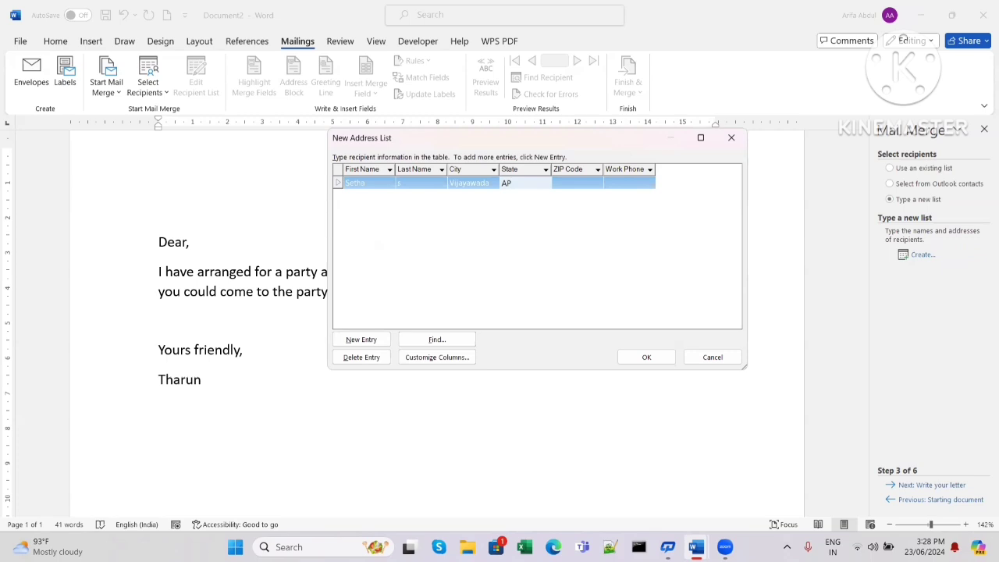
left_click(575, 180)
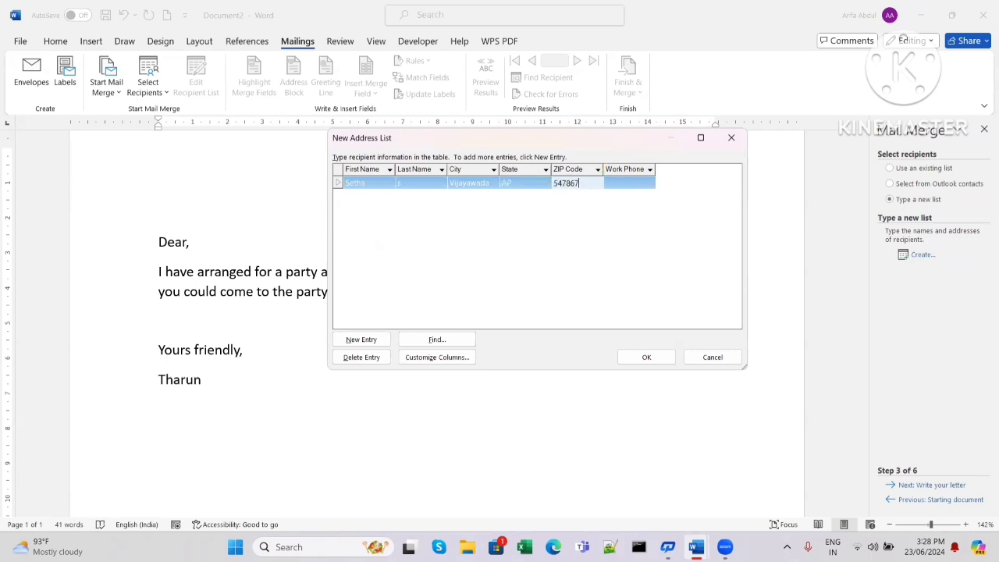
left_click(639, 186)
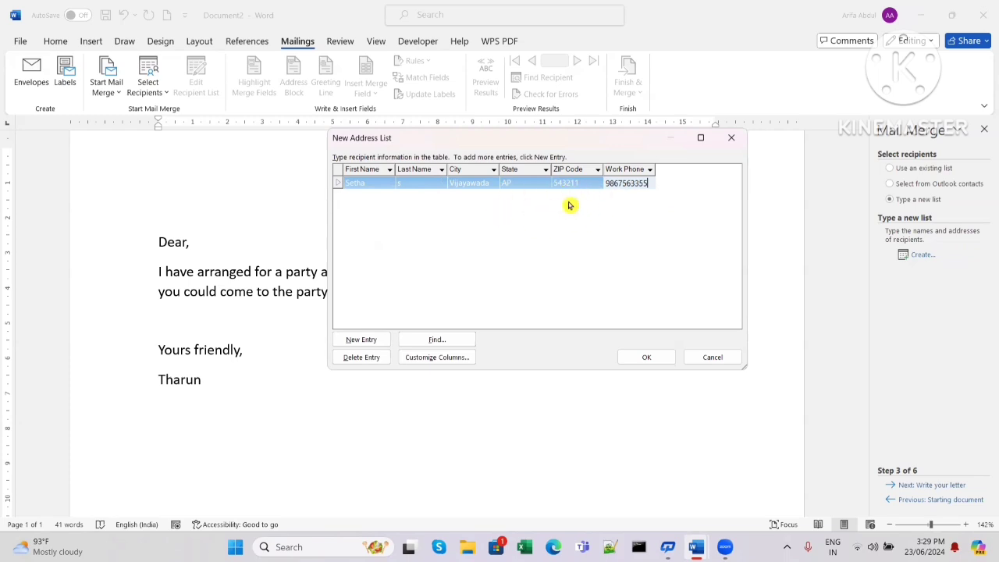
- Add the remaining recipient rows, then delete the leftover empty entry
left_click(372, 344)
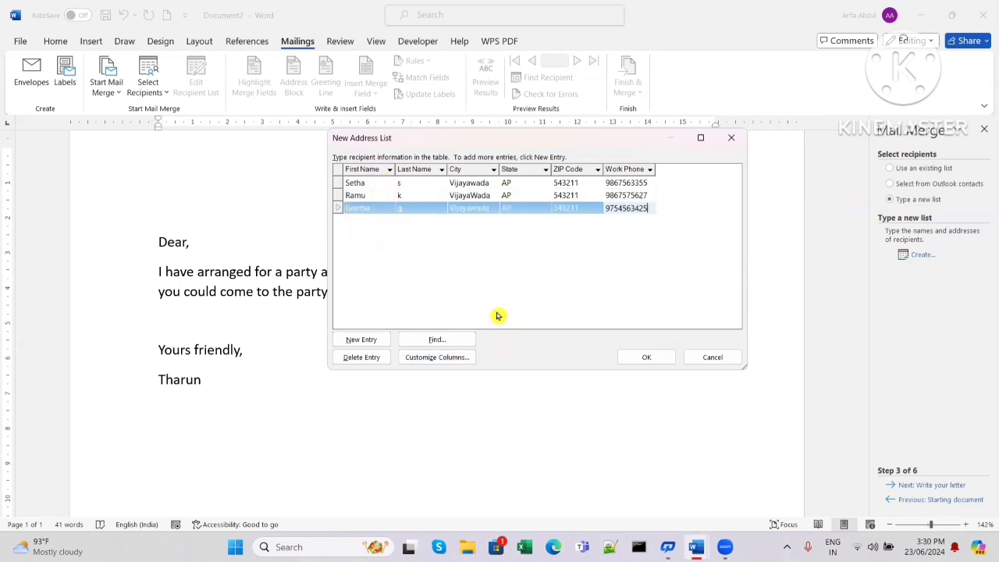
key("Tab")
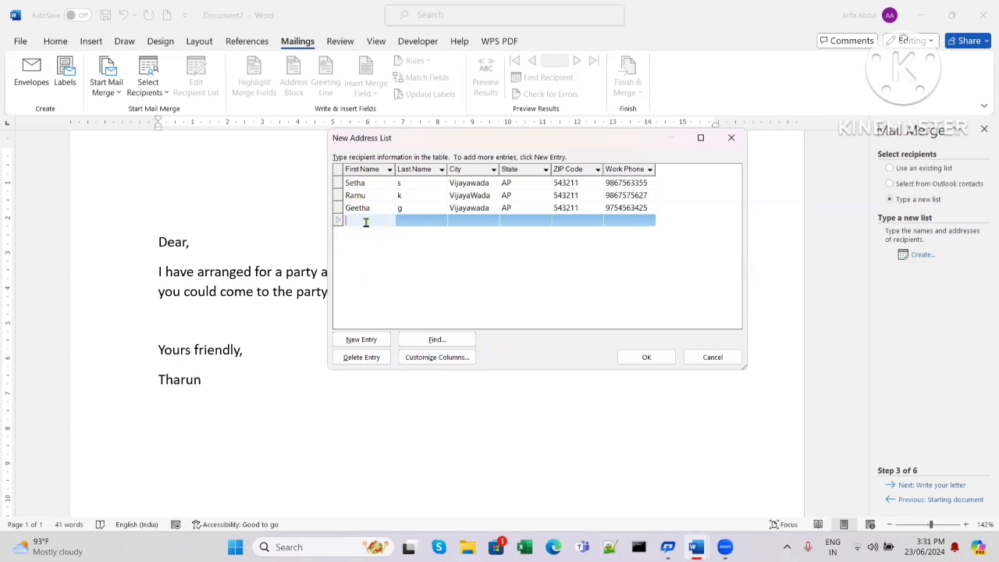
left_click(371, 357)
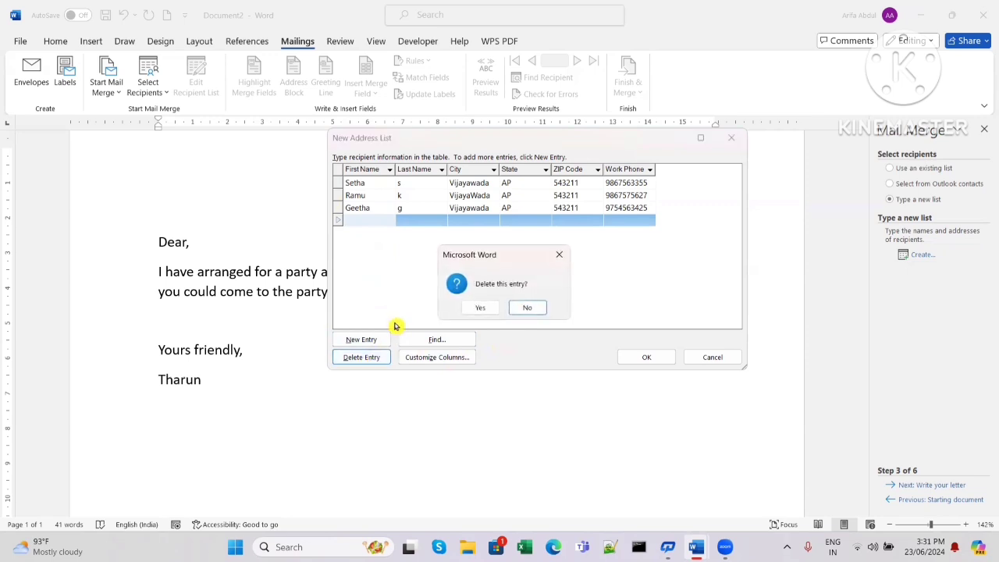
left_click(485, 308)
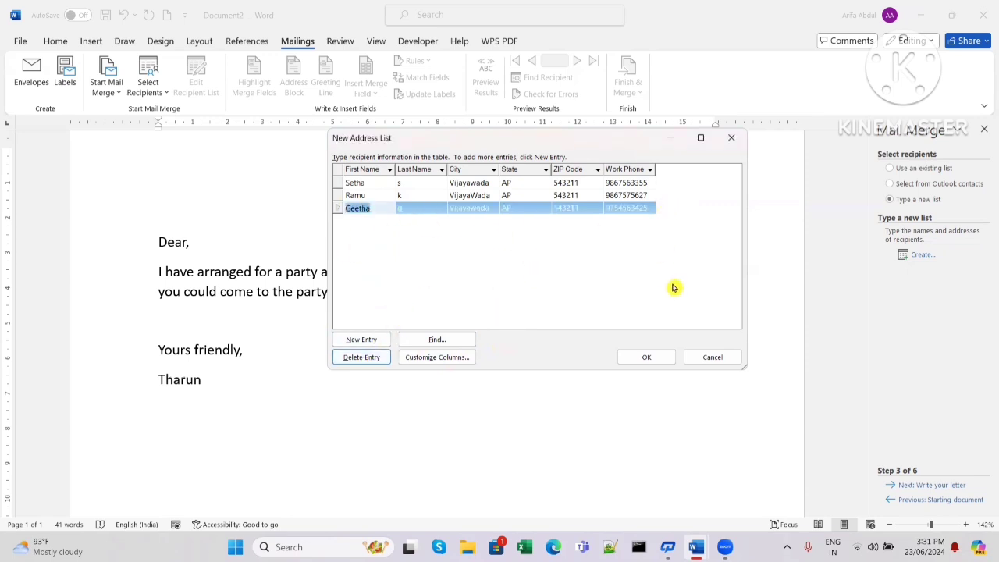
- Save the recipient list to the Desktop under the file name 'Adress'
left_click(652, 359)
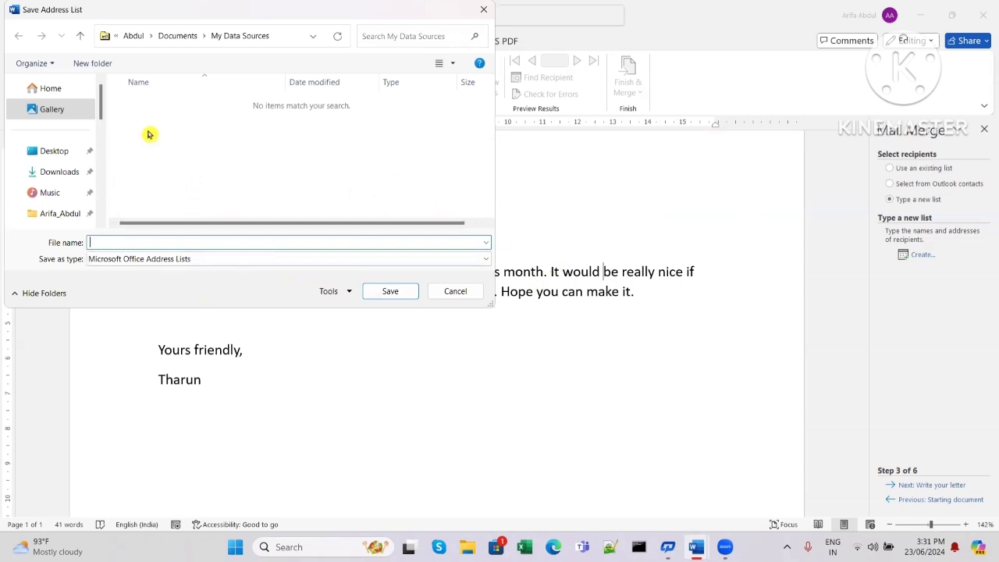
left_click(54, 150)
type("Adress")
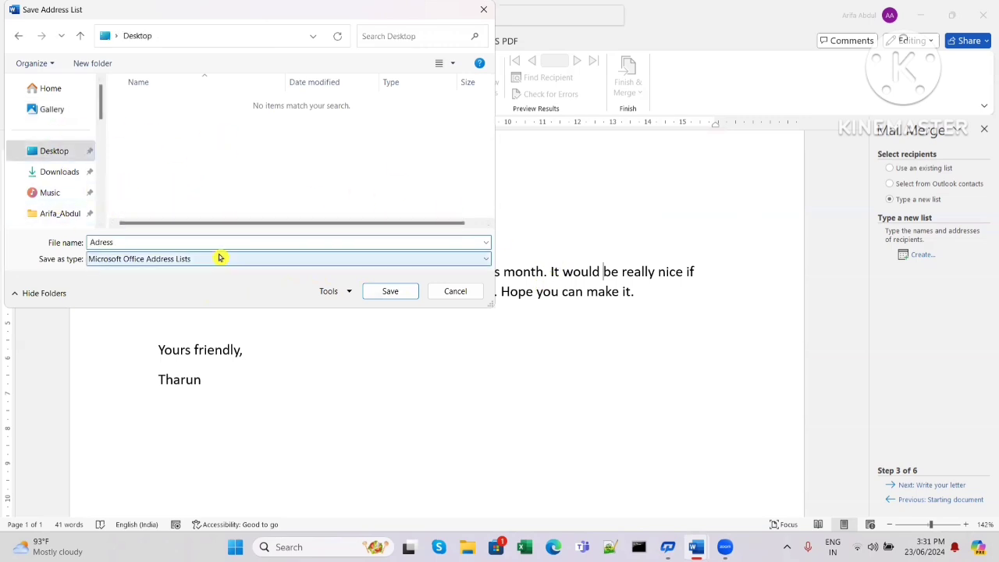
left_click(387, 294)
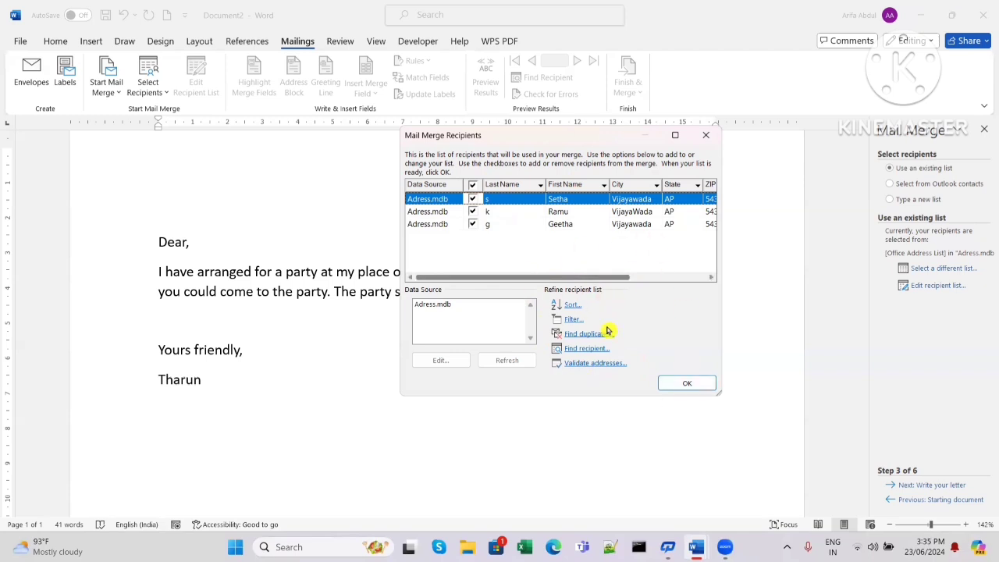
- Confirm the three recipients and step the wizard through writing the letter to Complete the merge
left_click(694, 387)
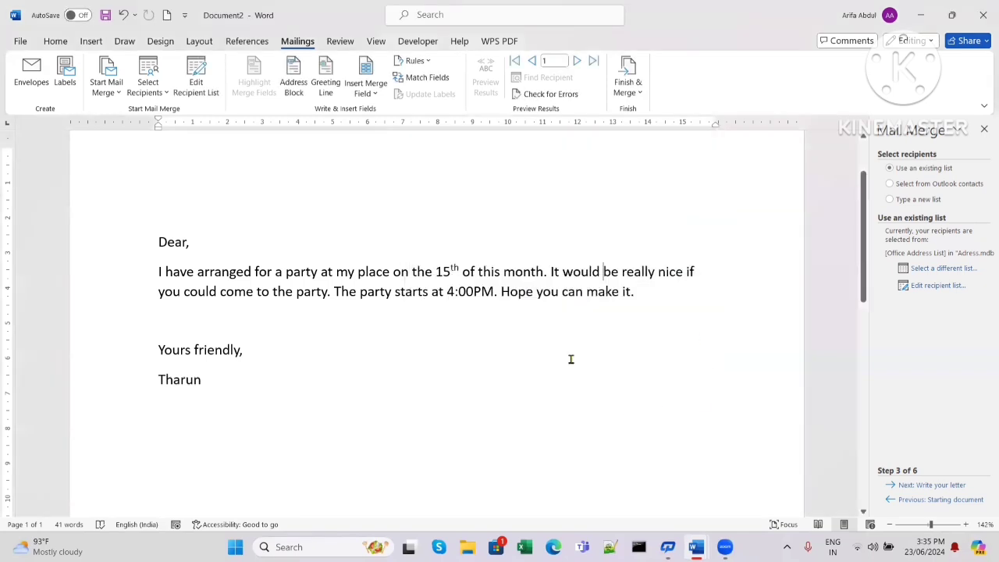
left_click(940, 485)
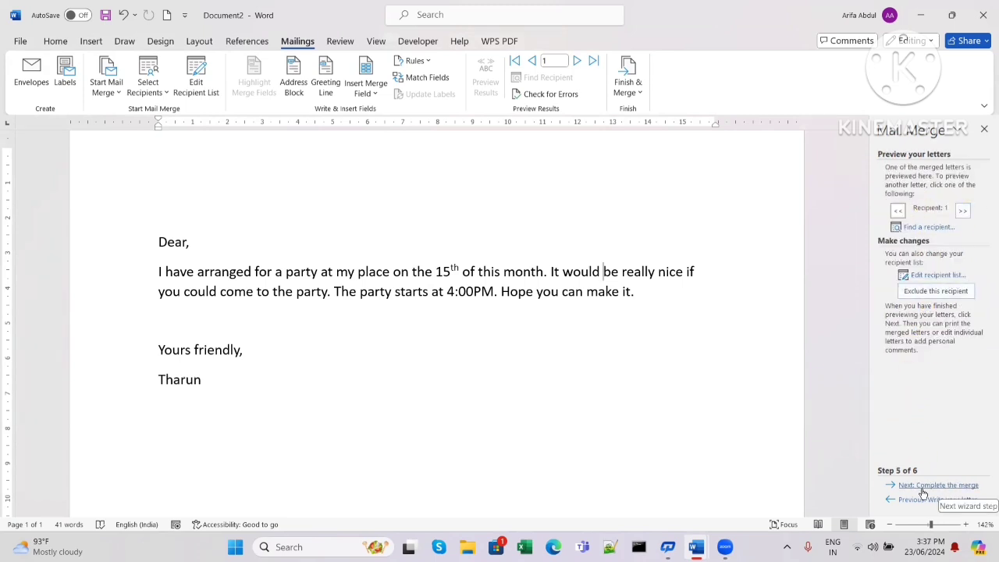
left_click(961, 485)
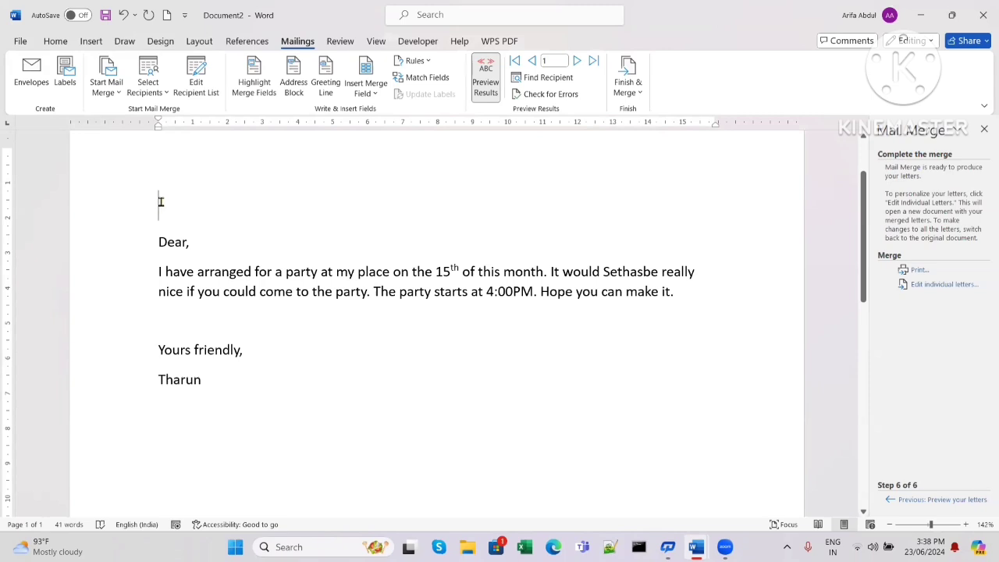
- Insert the First_Name and Last_Name merge fields above the greeting
left_click(378, 94)
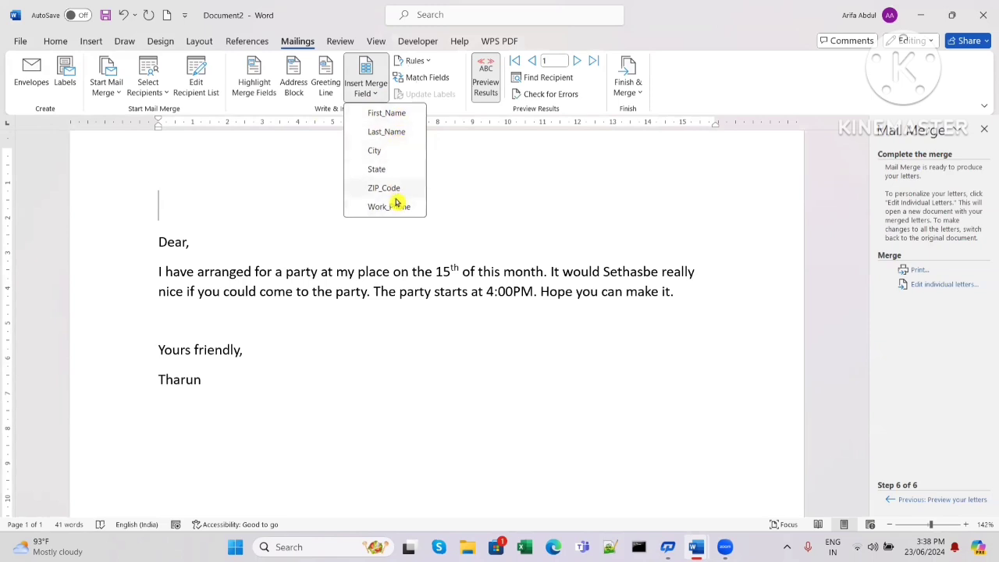
left_click(394, 115)
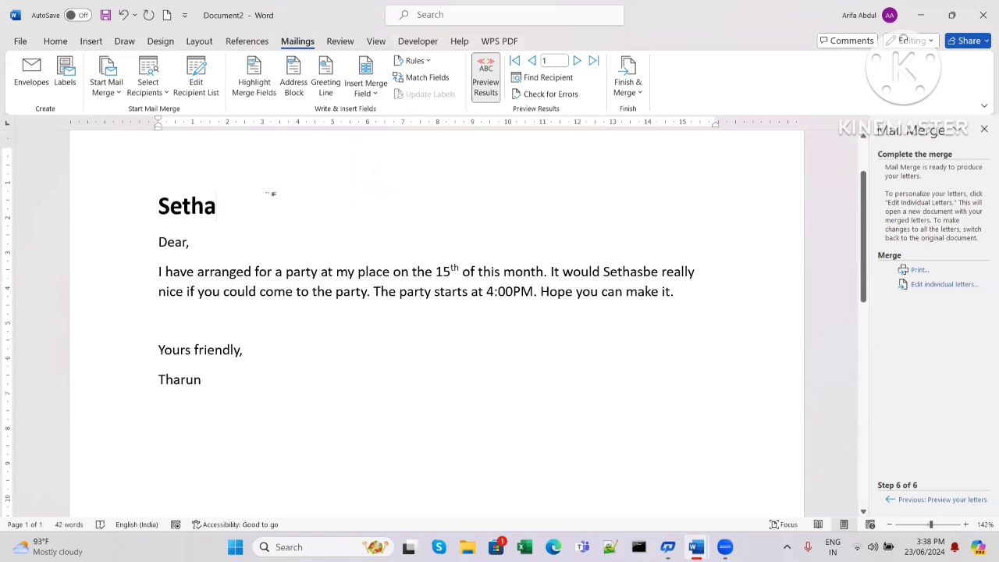
left_click(372, 94)
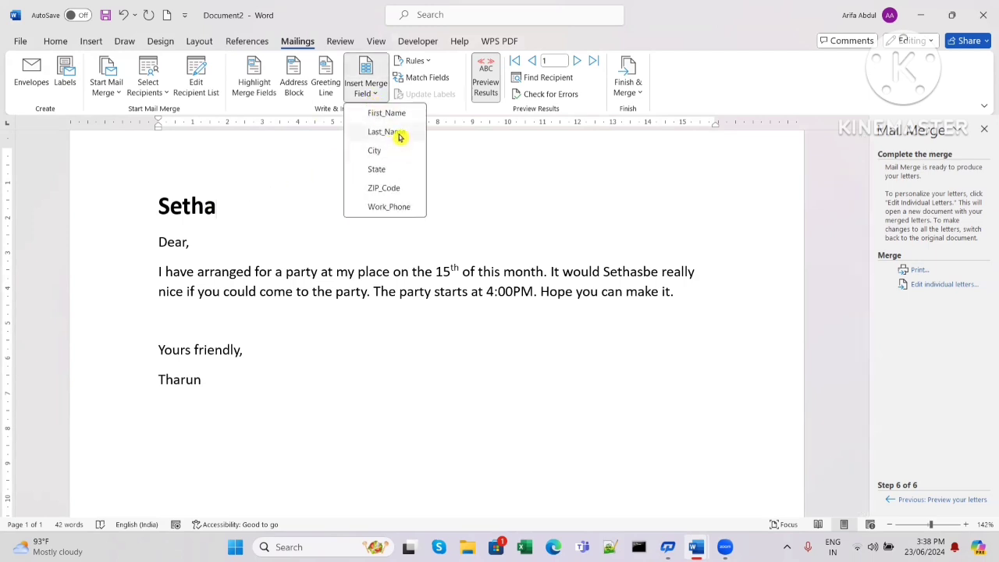
left_click(397, 133)
key("Return")
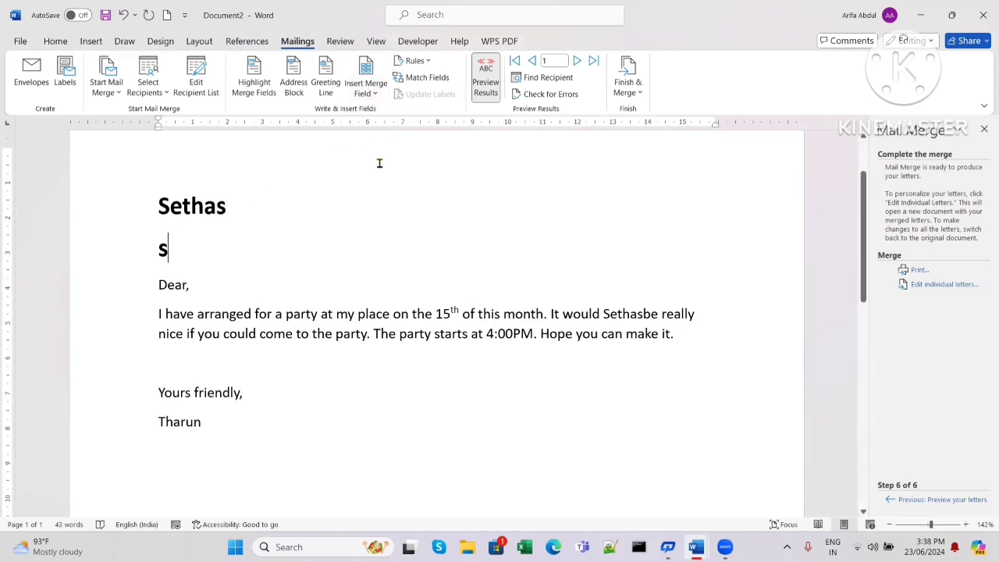
key("Return")
- Insert the City, State, ZIP_Code and Work_Phone merge fields, each on its own line
left_click(374, 93)
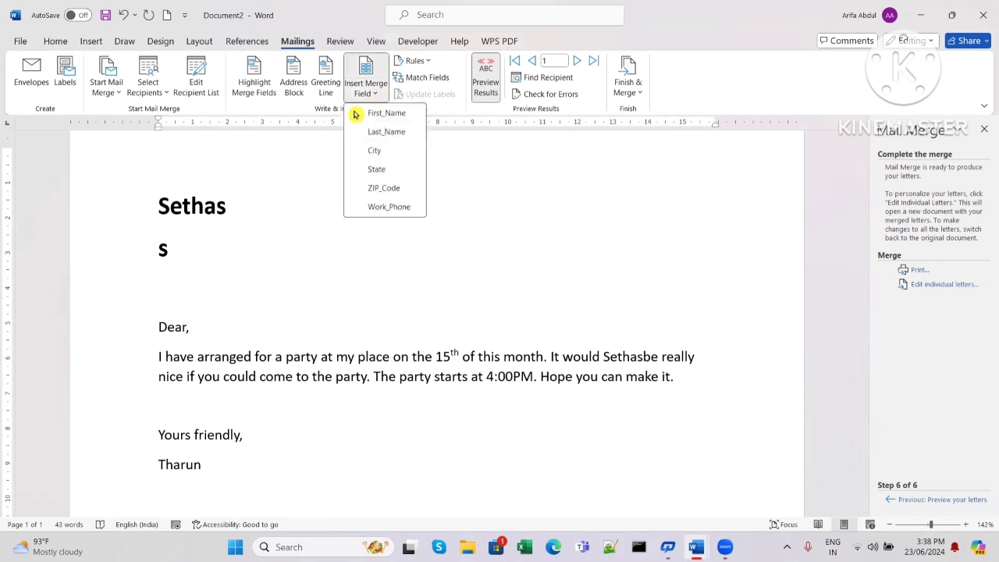
left_click(375, 150)
key("Return")
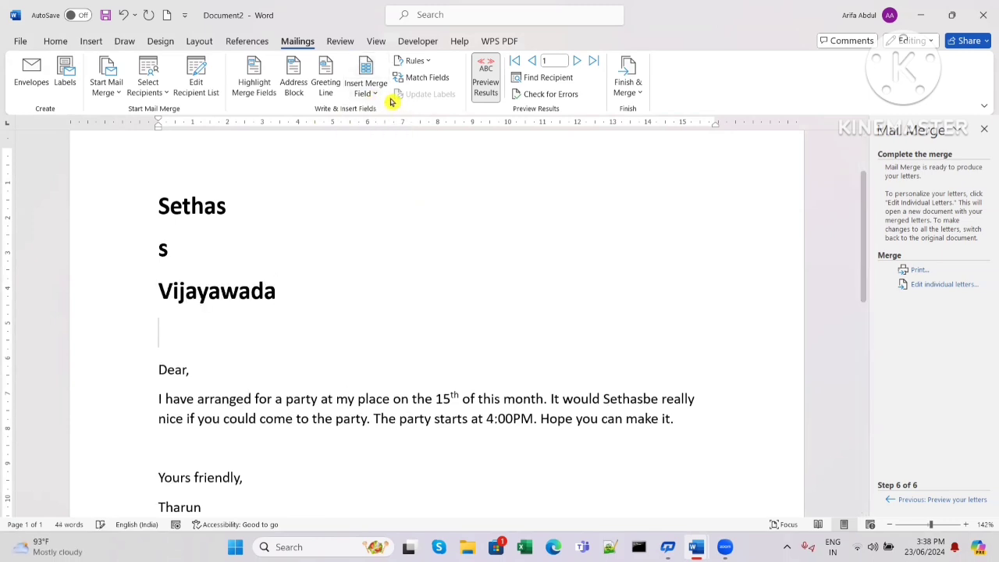
left_click(376, 93)
left_click(382, 170)
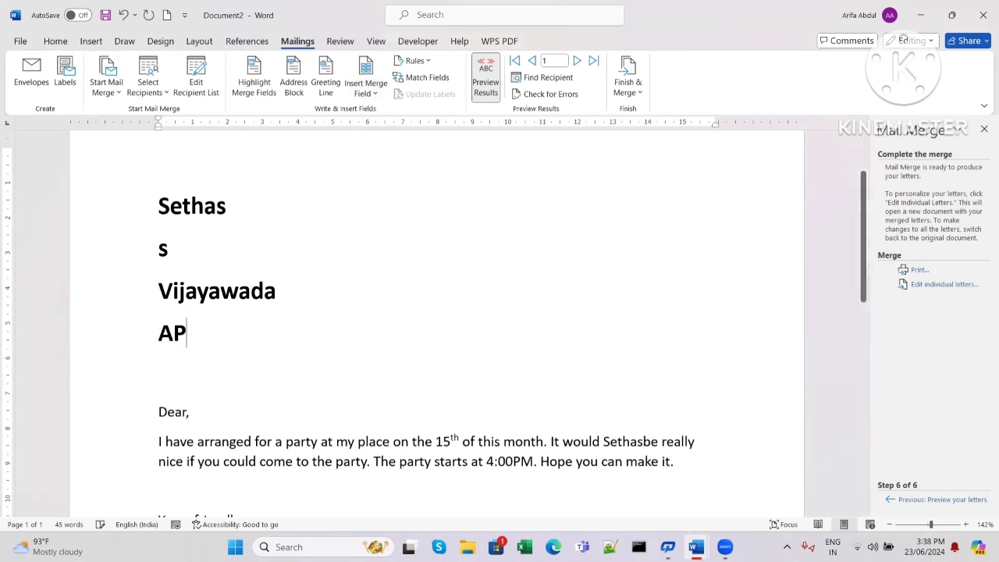
left_click(370, 86)
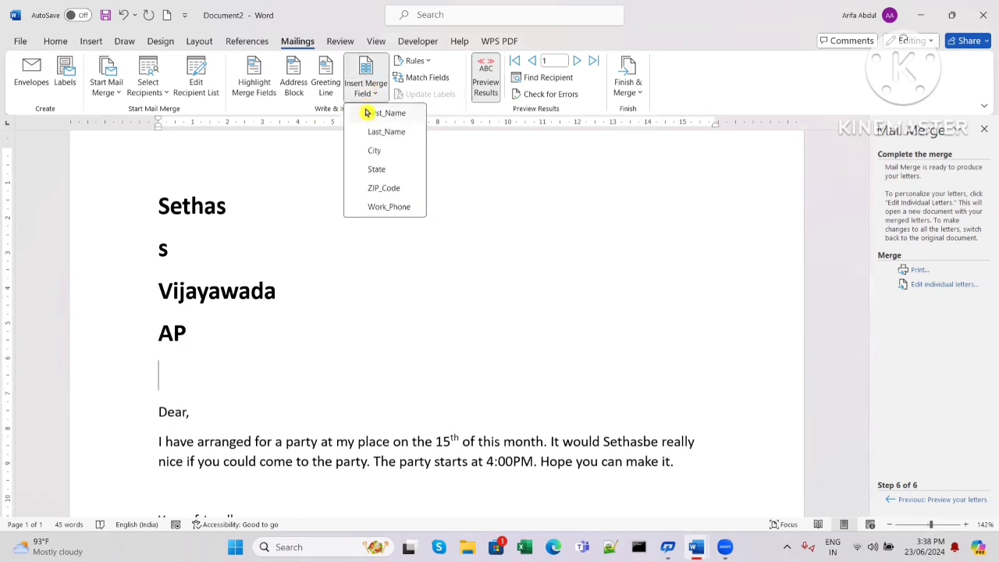
left_click(384, 185)
key("Return")
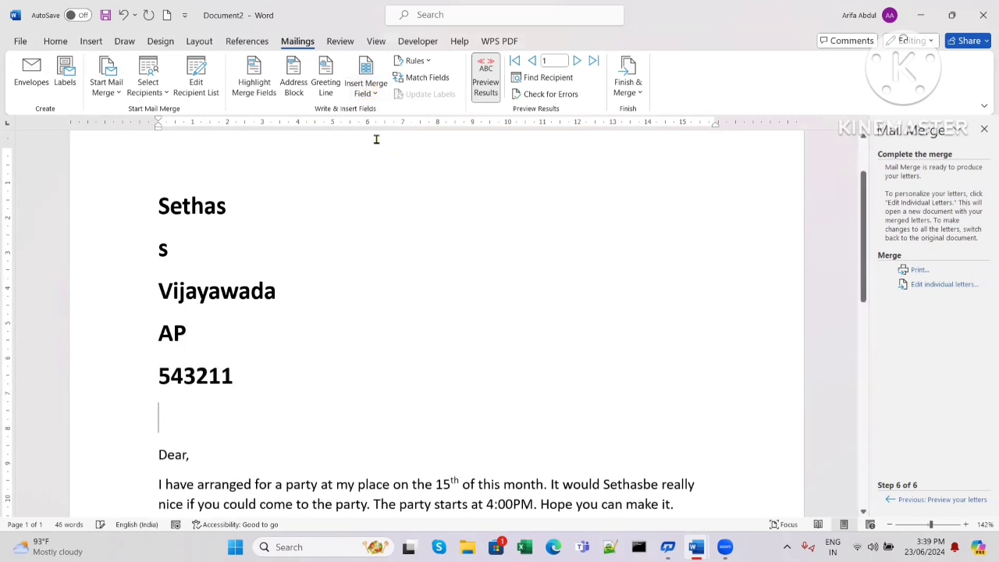
left_click(371, 87)
left_click(392, 208)
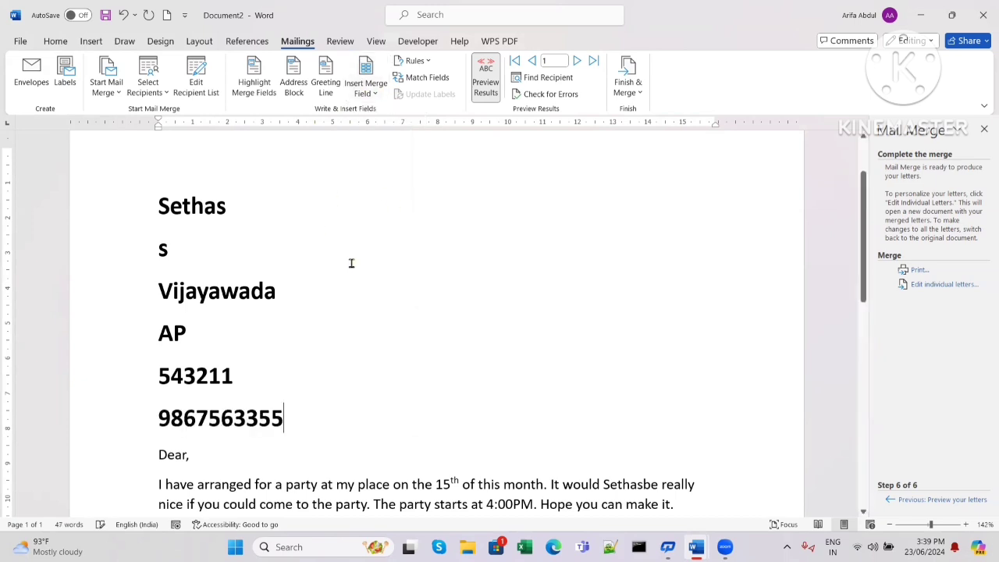
- Scroll through the third recipient's previewed letter to check its merged city, state, ZIP and phone
scroll(357, 263, "down", 1)
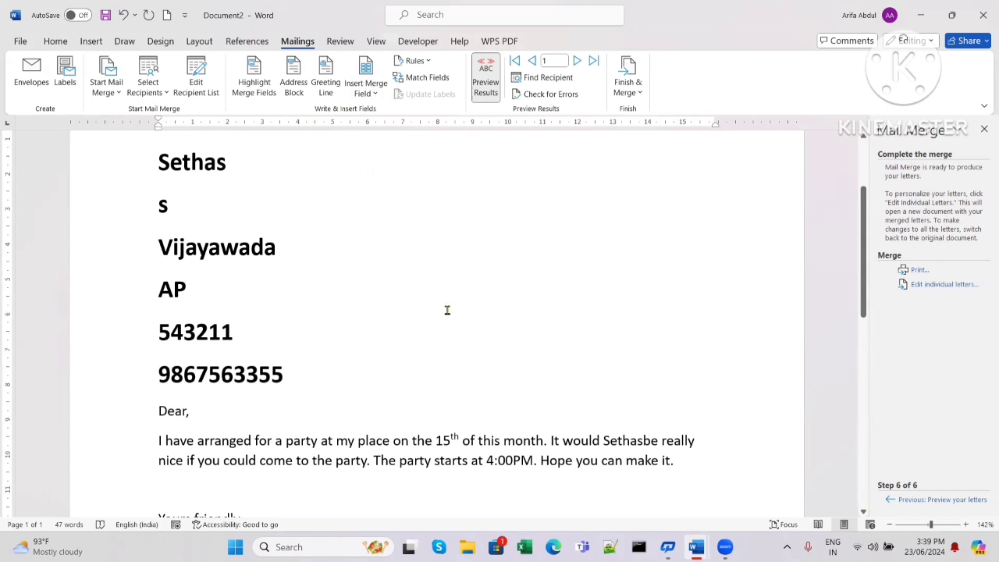
scroll(447, 310, "down", 10)
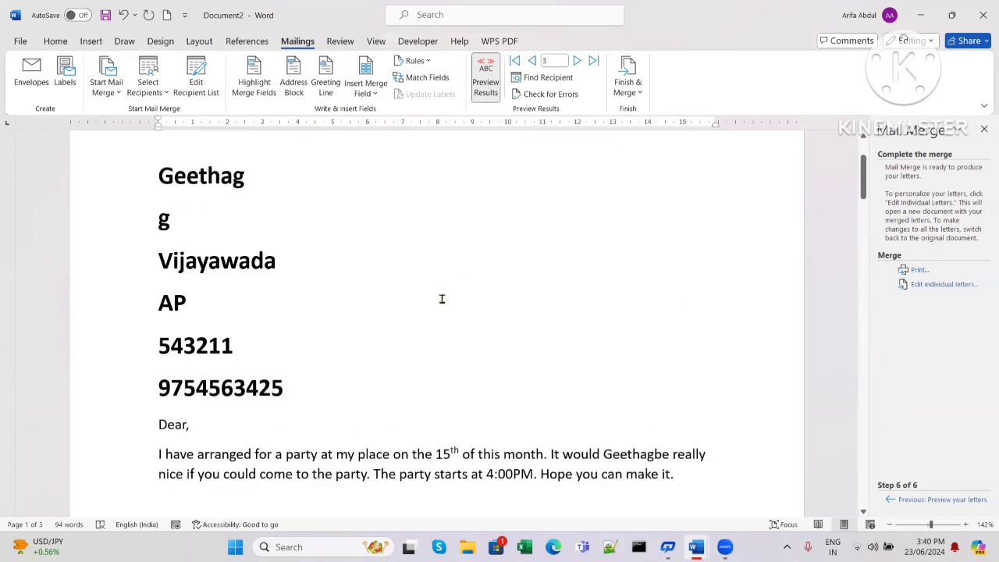
scroll(441, 299, "down", 20)
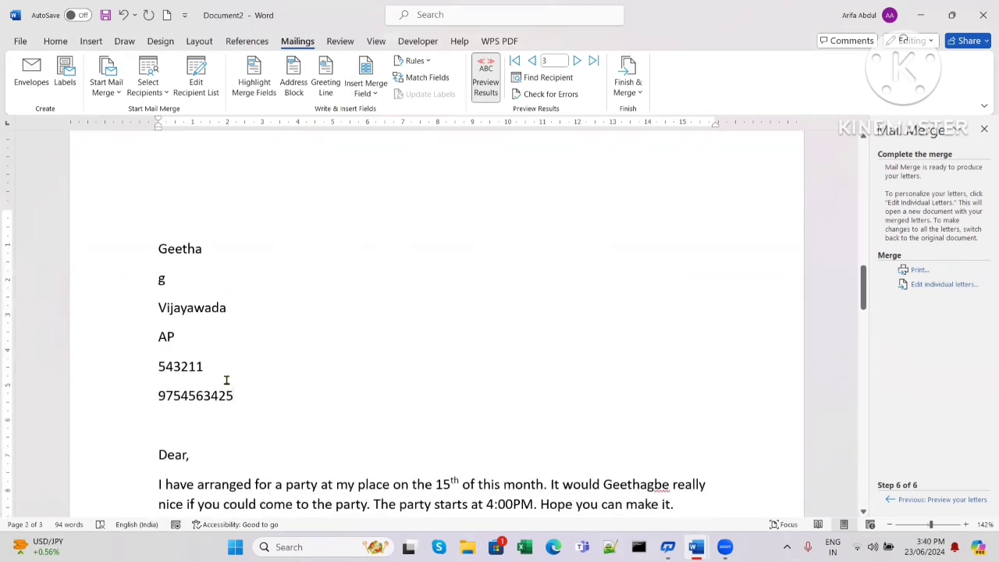
scroll(544, 413, "up", 2)
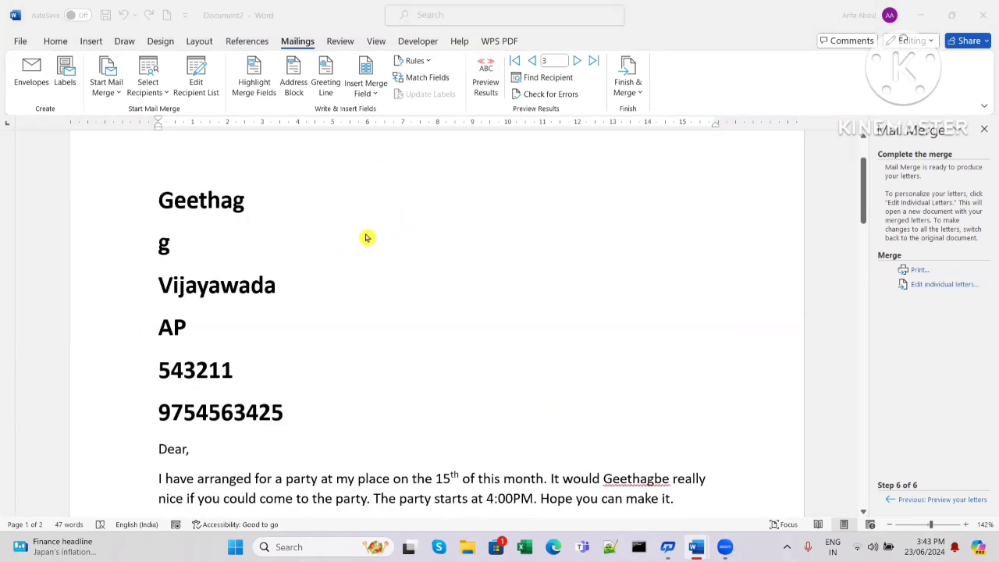
- Merge all records into the new Letters1 document via Edit Individual Documents, then select the Mail Merge topic text
left_click(637, 93)
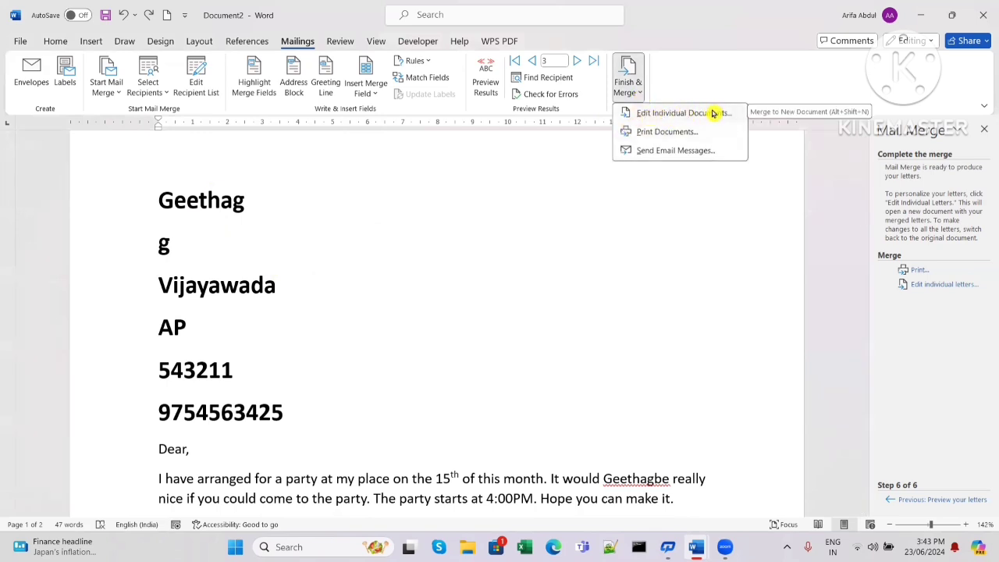
left_click(679, 116)
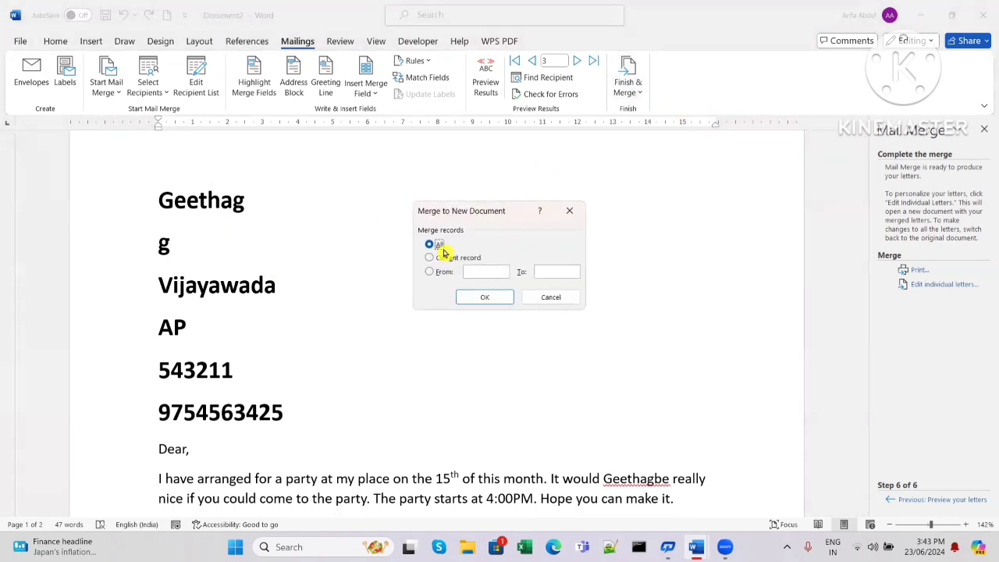
left_click(500, 301)
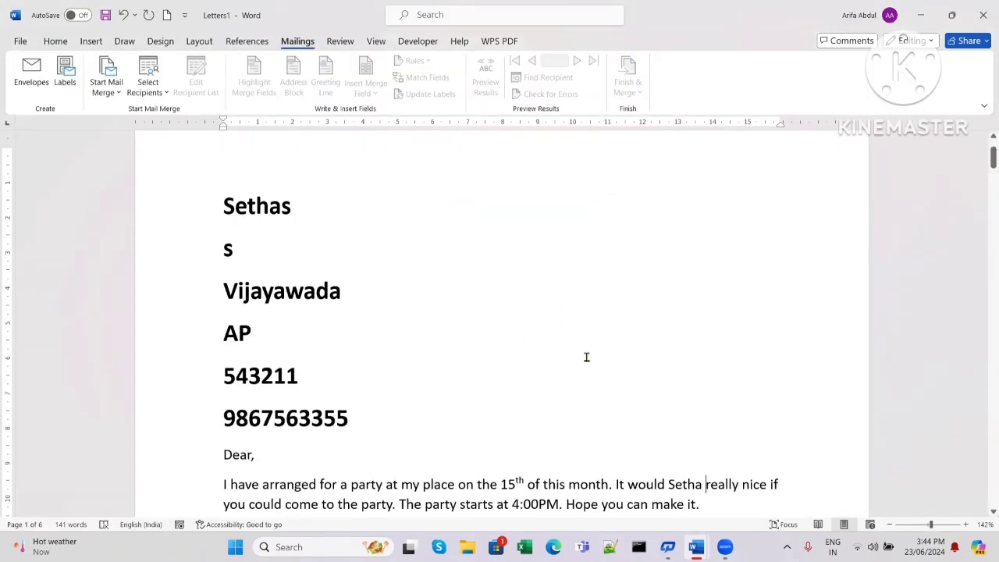
left_click_drag(401, 296, 268, 295)
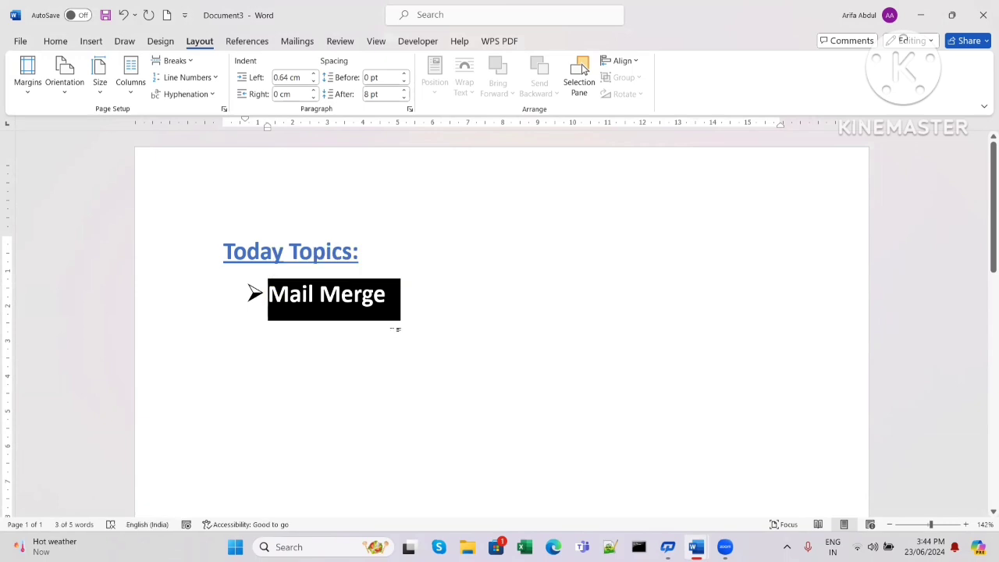
left_click(396, 328)
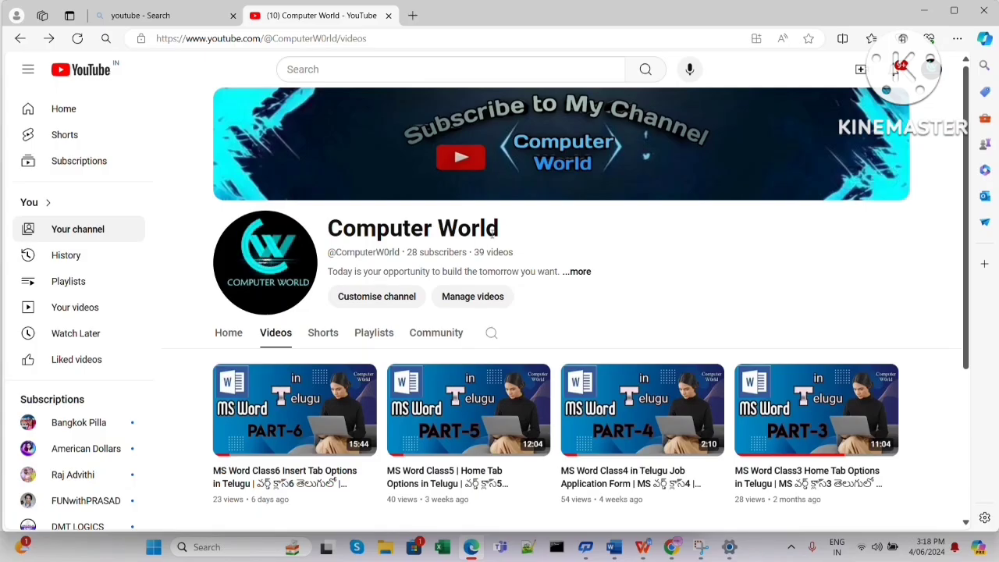
left_click_drag(494, 230, 327, 230)
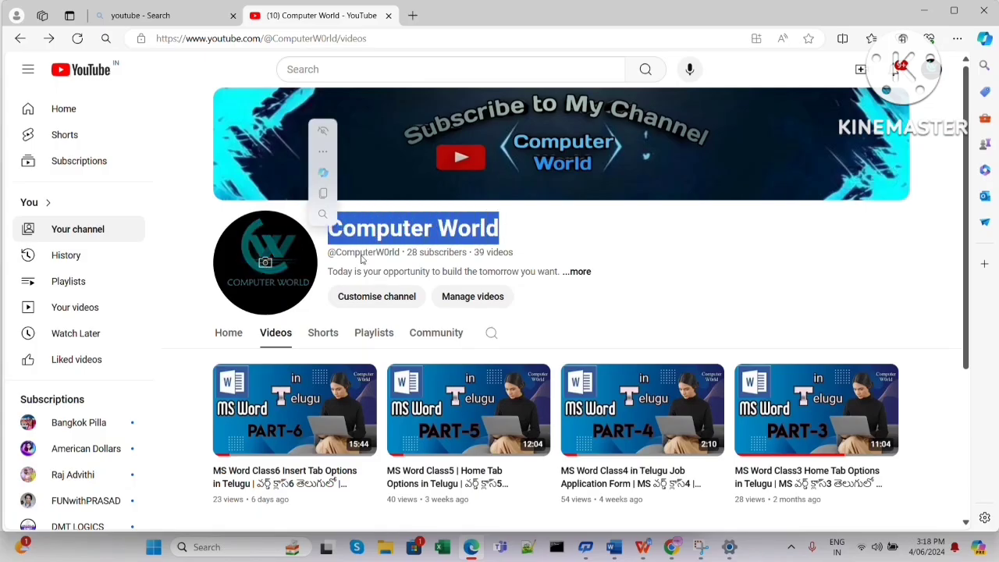
left_click(587, 252)
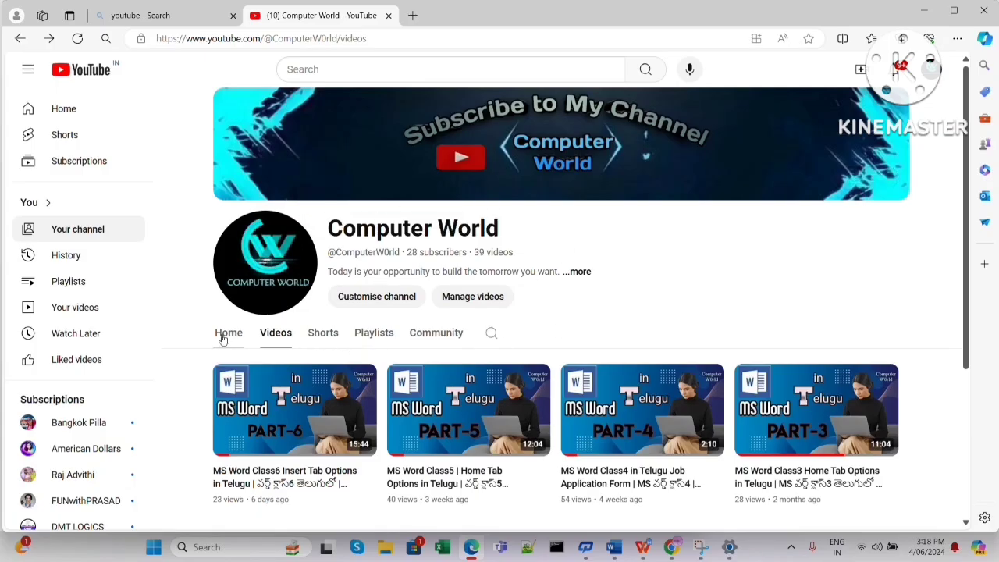
left_click(323, 334)
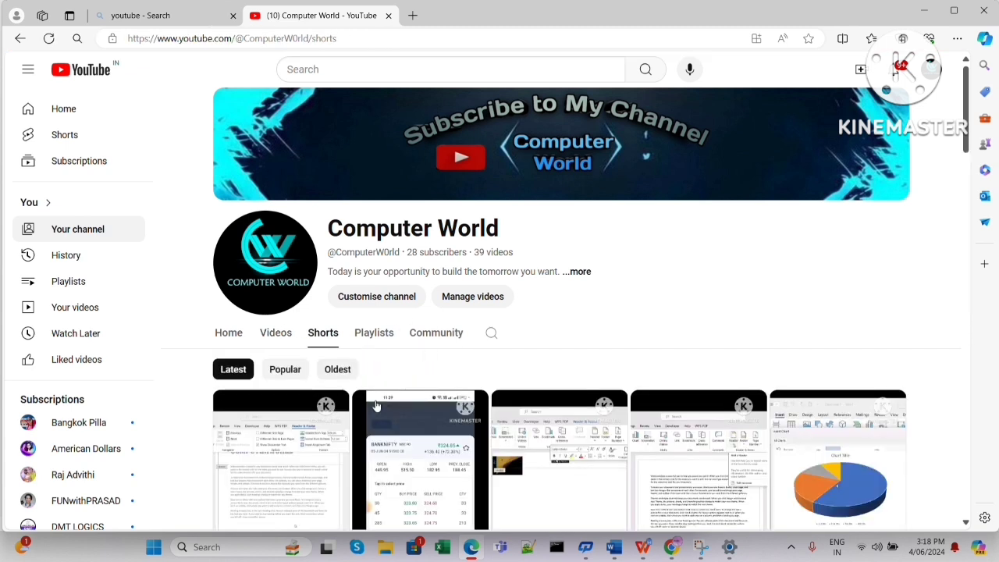
scroll(596, 373, "down", 5)
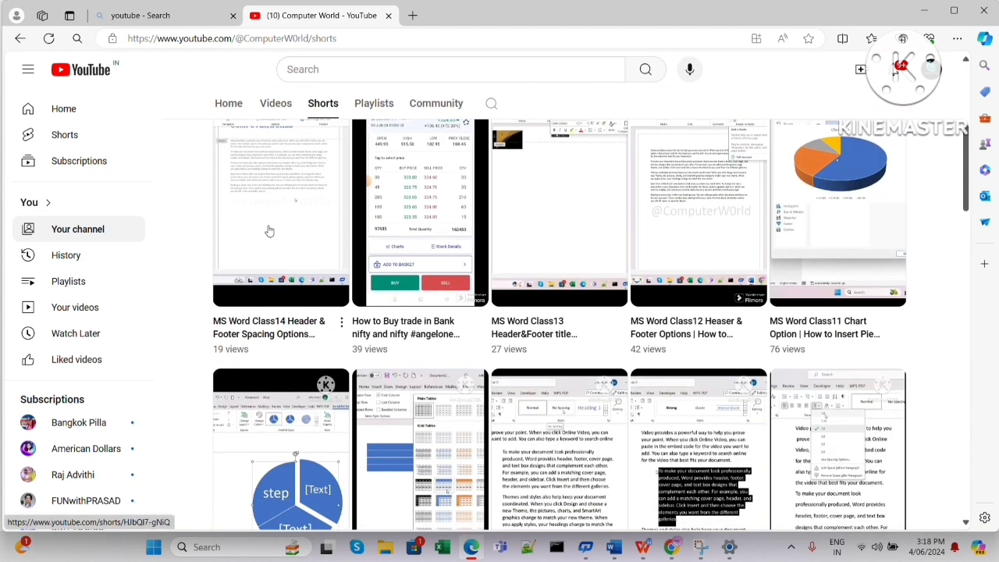
scroll(662, 299, "down", 1)
scroll(565, 353, "down", 3)
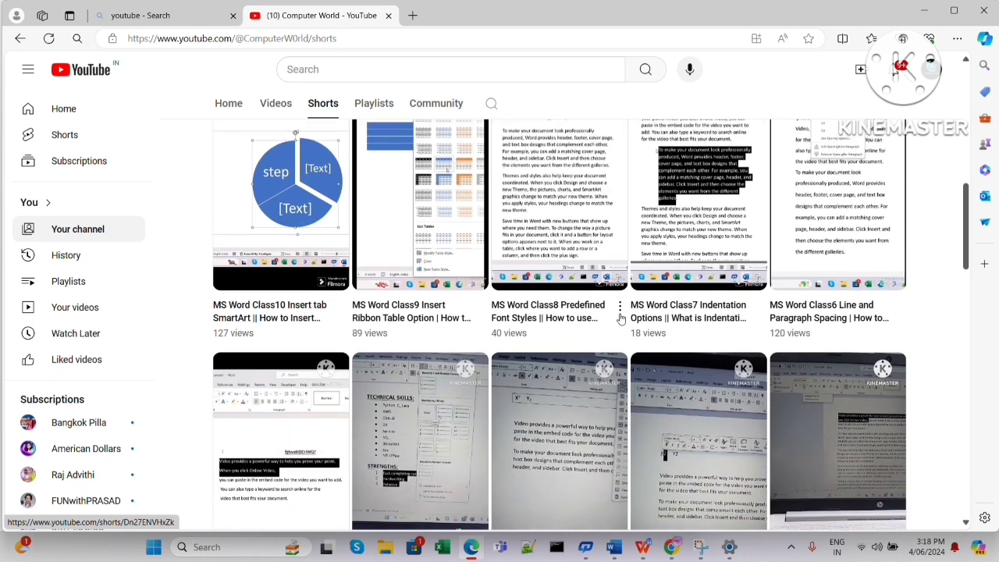
scroll(516, 367, "up", 10)
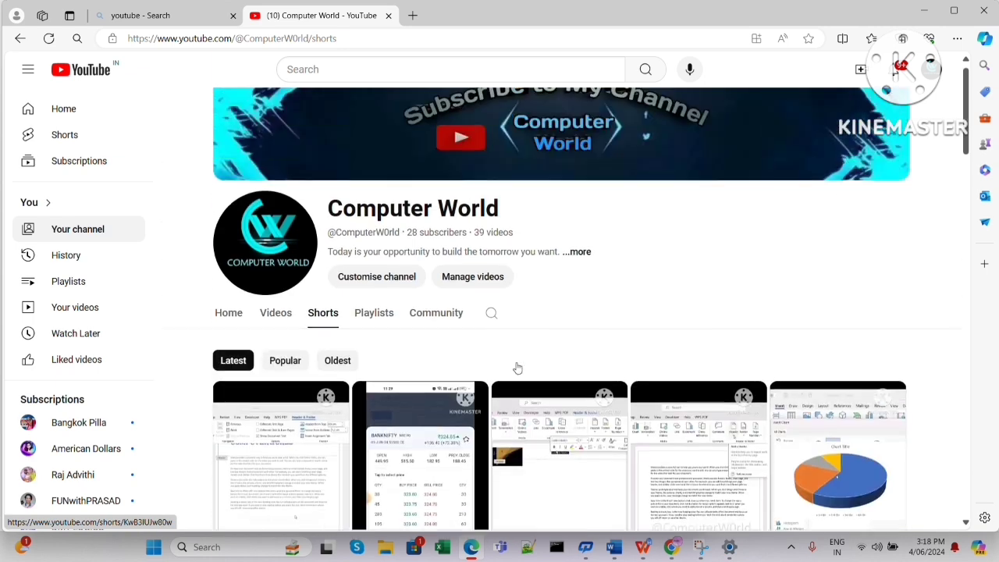
left_click(259, 343)
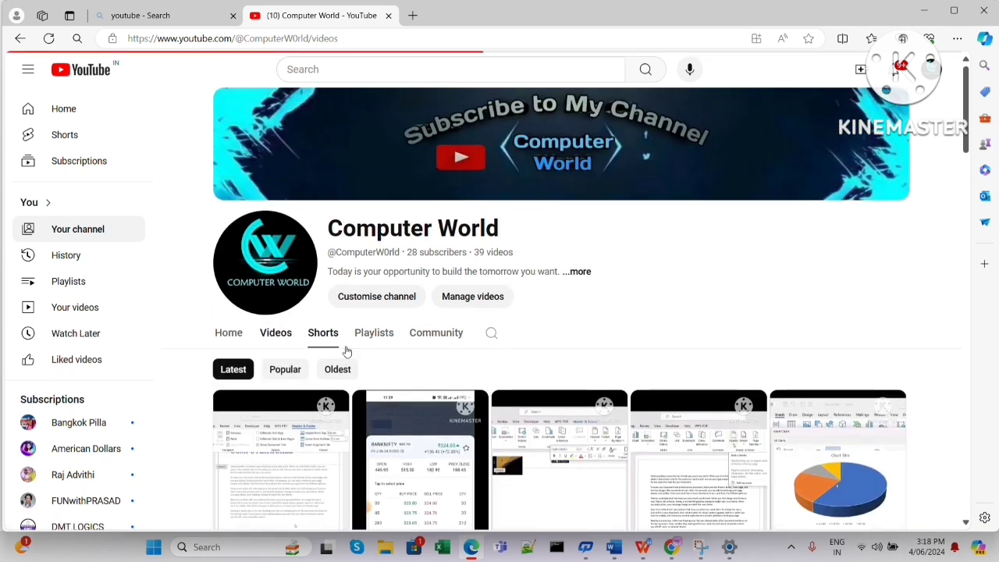
scroll(499, 390, "down", 3)
scroll(484, 417, "up", 3)
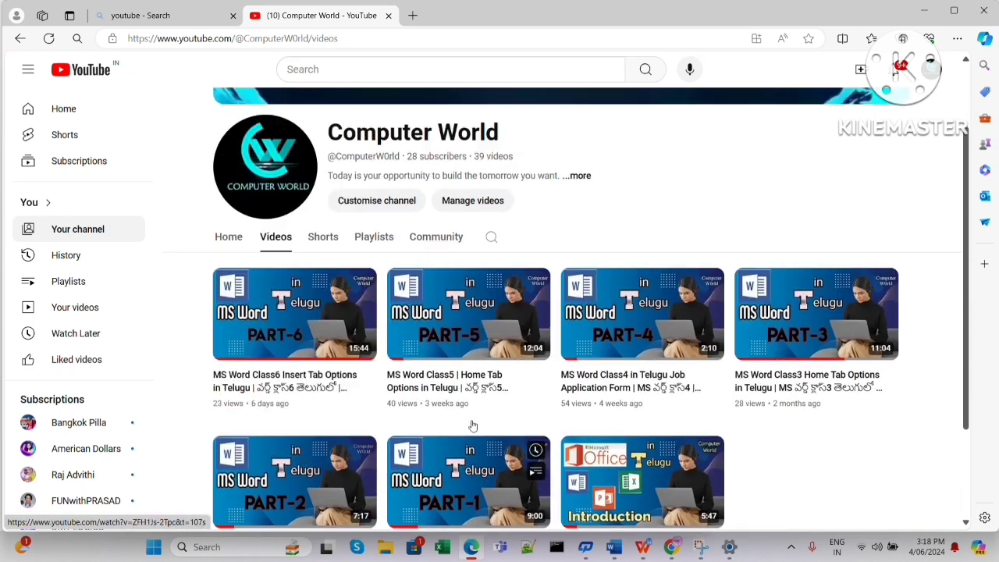